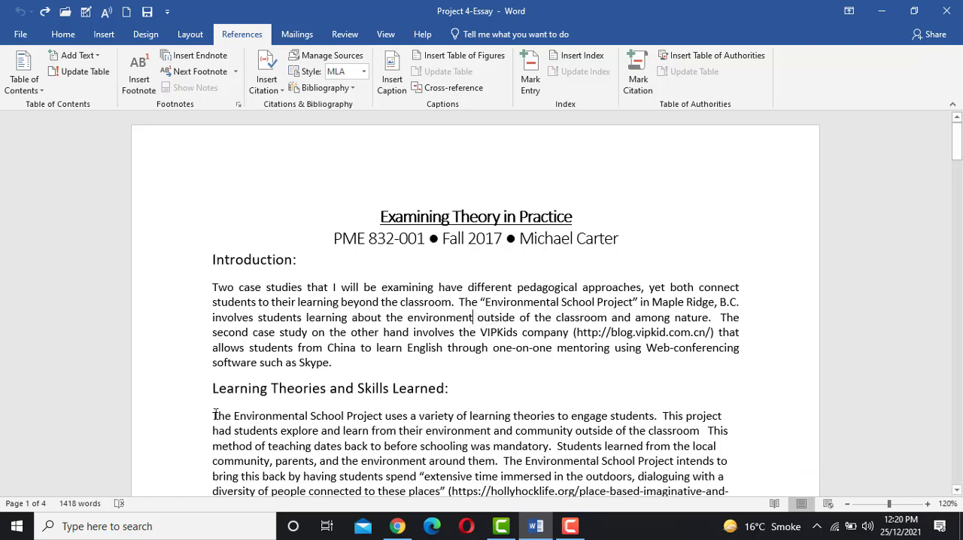
# - Copy the sentence "The Environmental School Project uses a variety of learning theories to engage students." under Learning Theories and Skills Learned
pyautogui.moveTo(213, 415); pyautogui.dragTo(658, 414)
pyautogui.rightClick(618, 424)
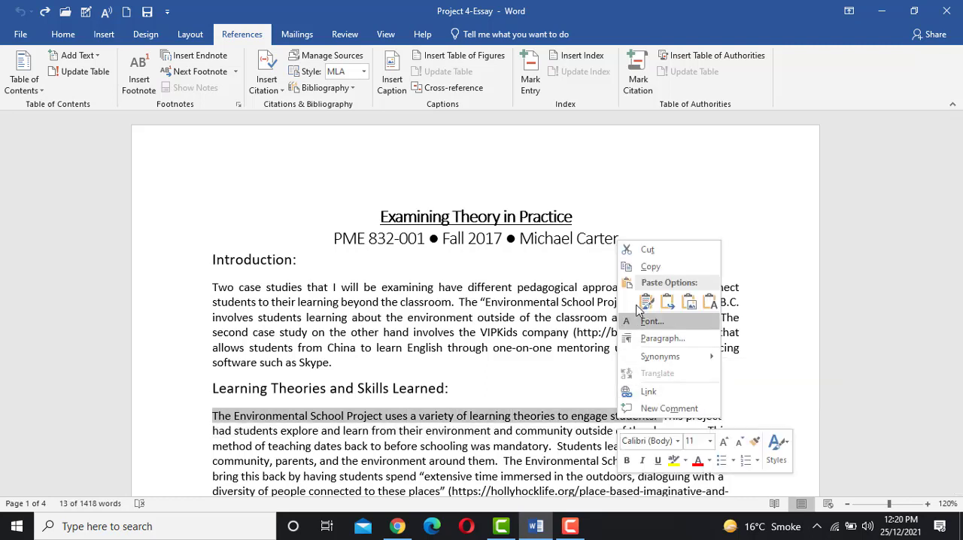
pyautogui.click(700, 264)
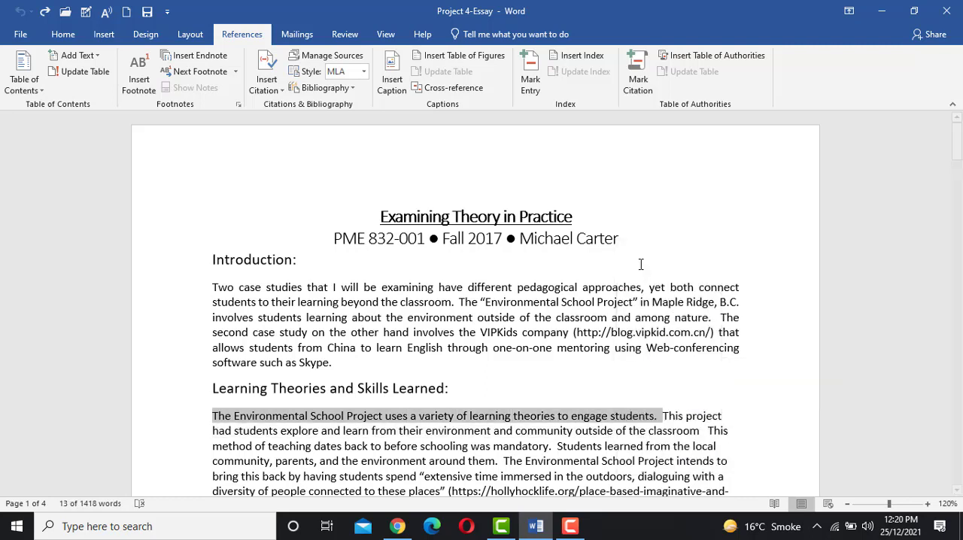
# - Insert a footnote after "environment" in the Introduction and paste the copied sentence as its text
pyautogui.click(474, 317)
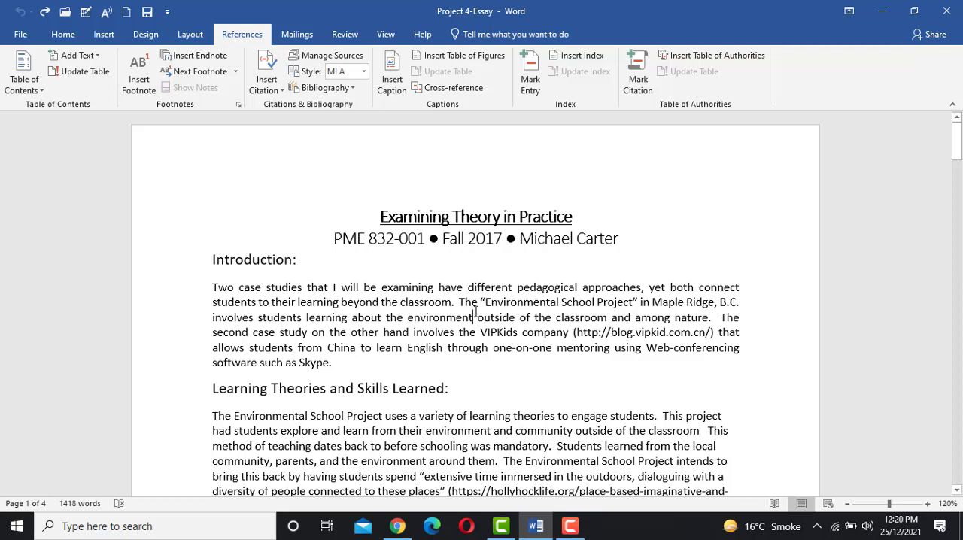
pyautogui.click(72, 37)
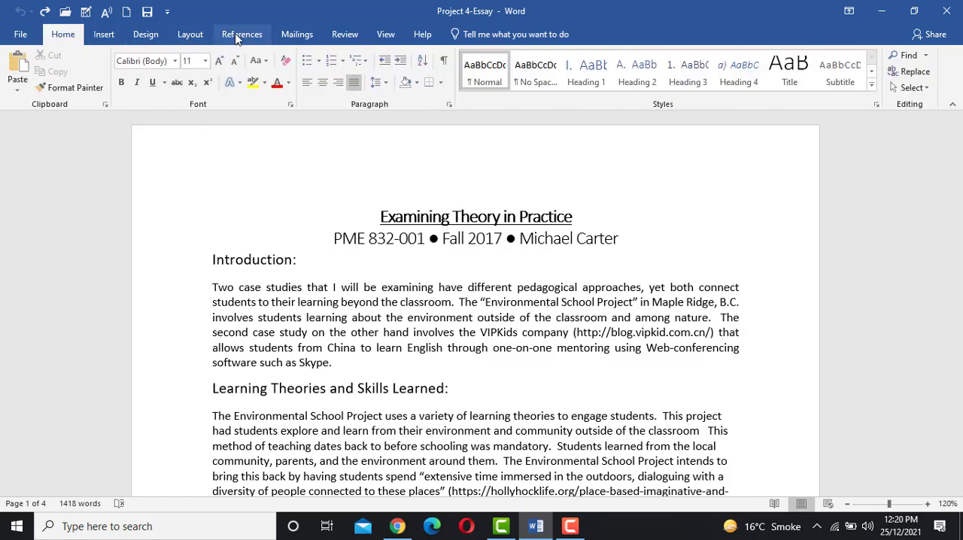
pyautogui.click(239, 36)
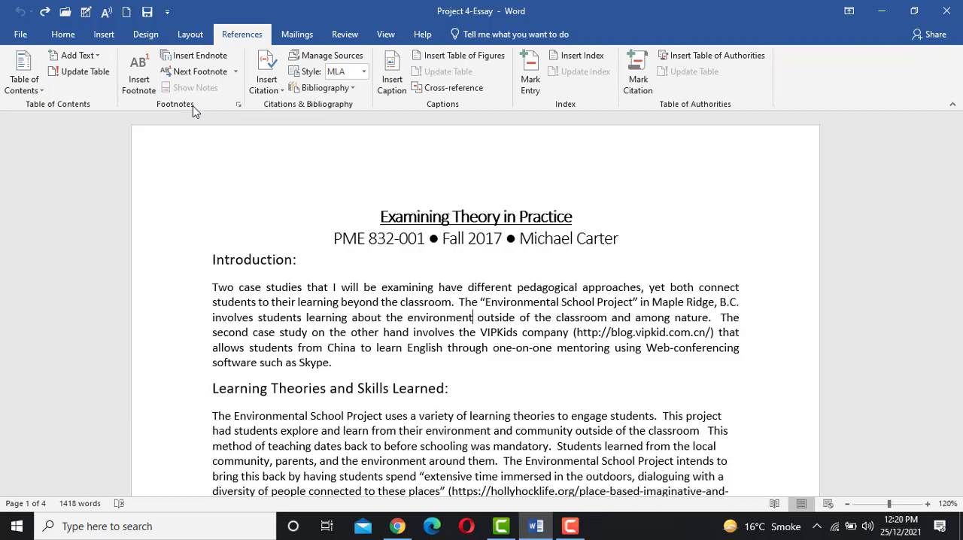
pyautogui.click(139, 87)
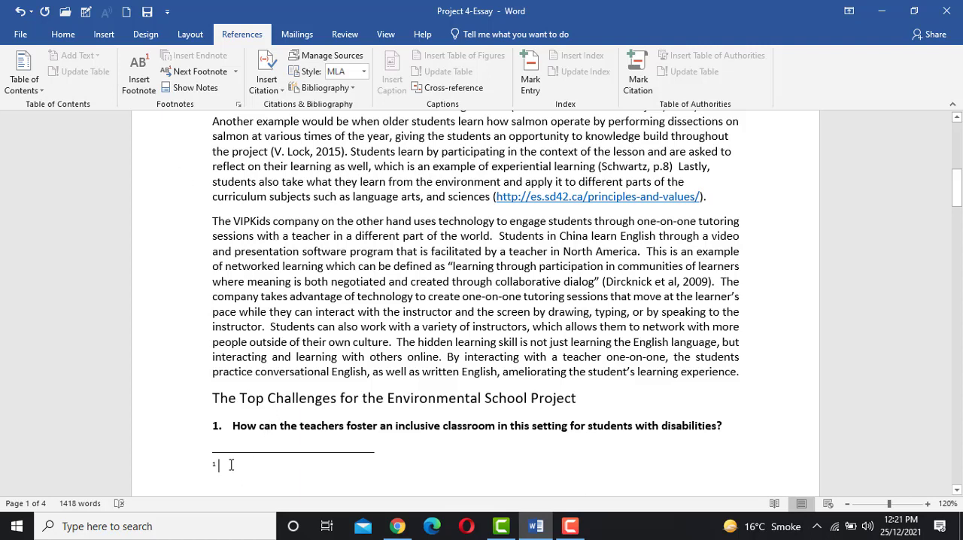
pyautogui.hotkey('ctrl', 'v')
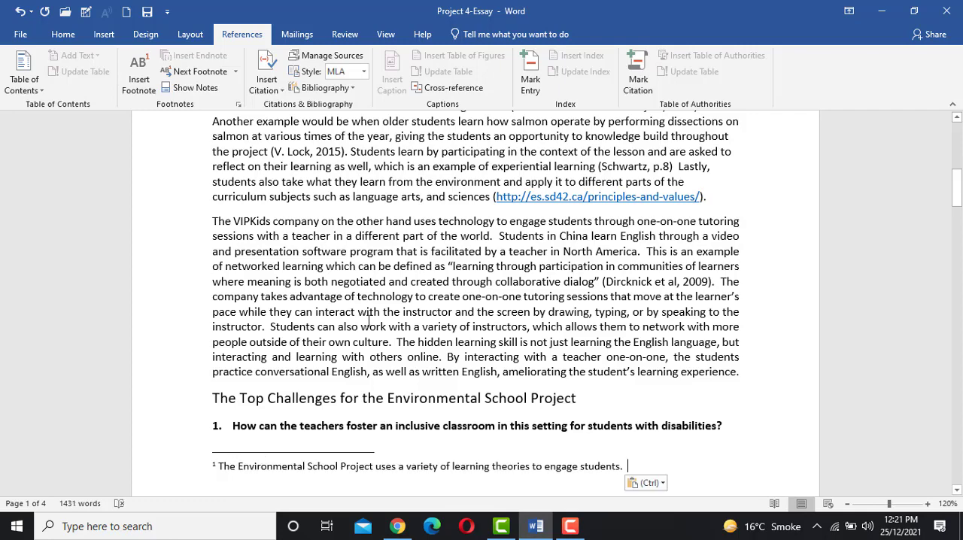
# - Examine the footnote mark after "environment" and follow it to the note text at the end of the page
pyautogui.scroll(10, 369, 320)
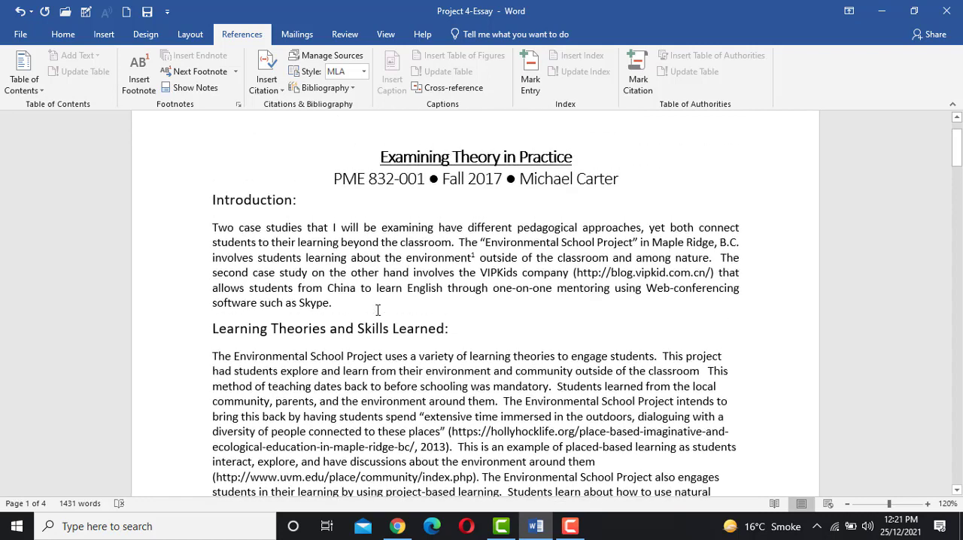
pyautogui.click(496, 260)
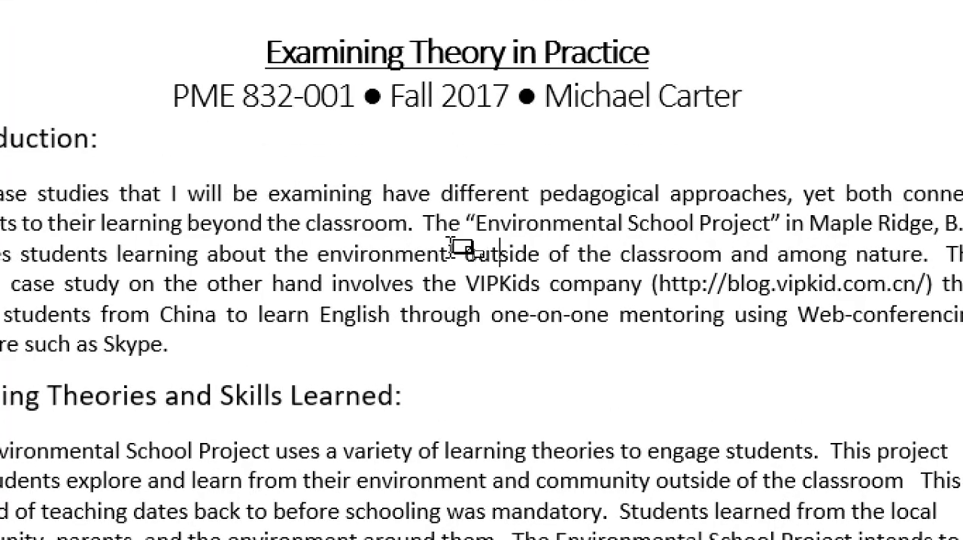
pyautogui.moveTo(474, 255)
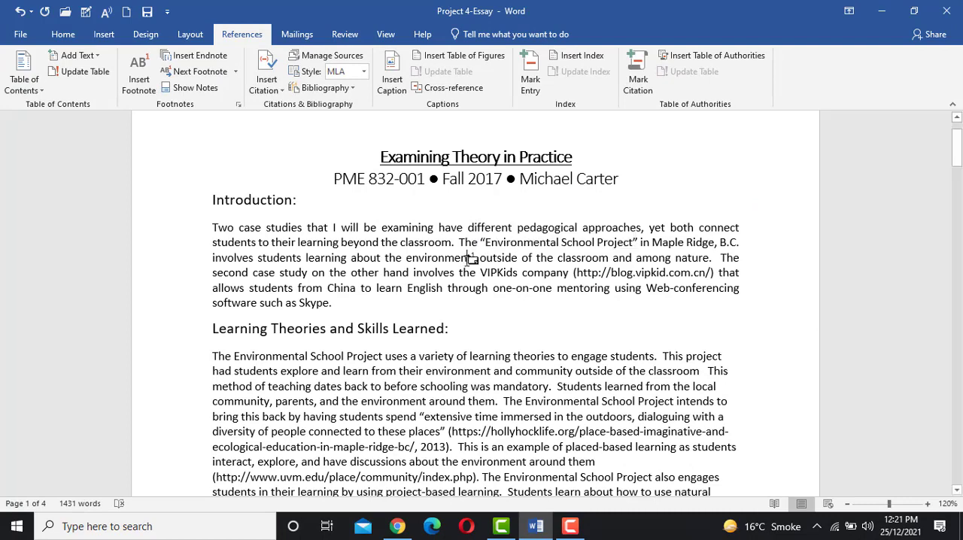
pyautogui.doubleClick(470, 258)
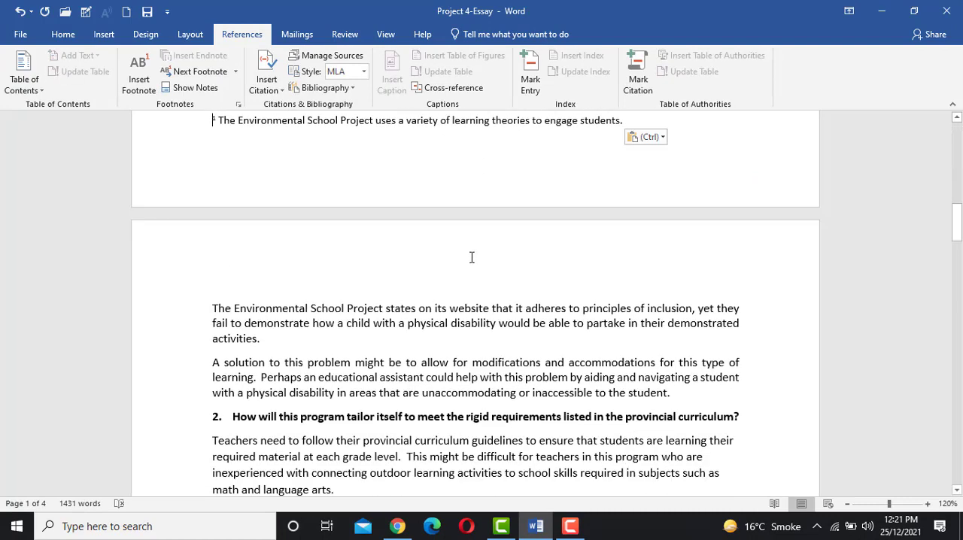
pyautogui.scroll(2, 448, 234)
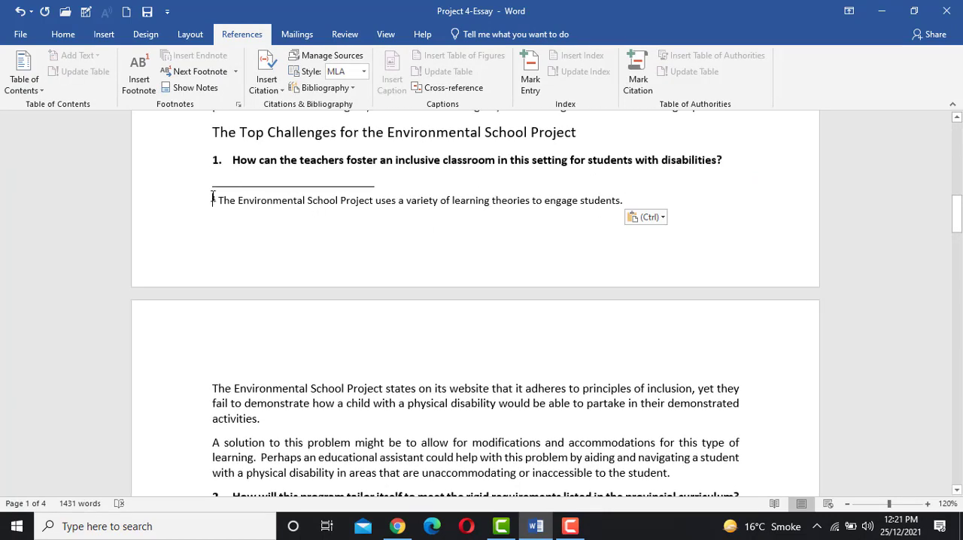
pyautogui.moveTo(214, 200); pyautogui.dragTo(620, 206)
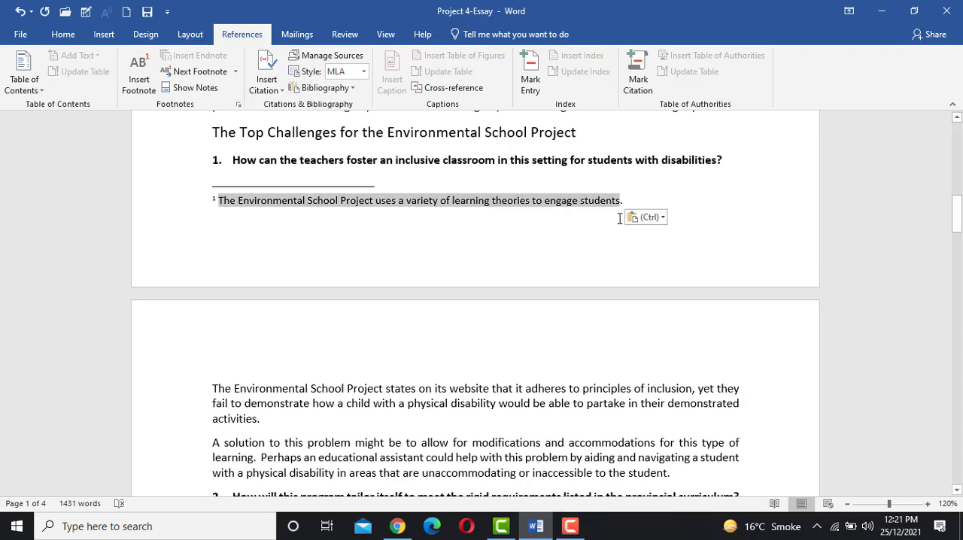
pyautogui.scroll(10, 539, 208)
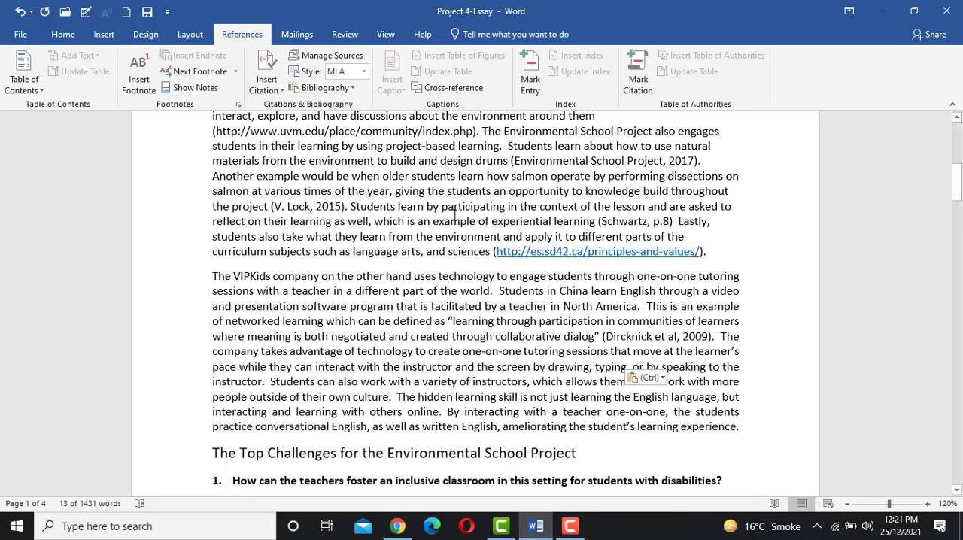
pyautogui.scroll(5, 455, 216)
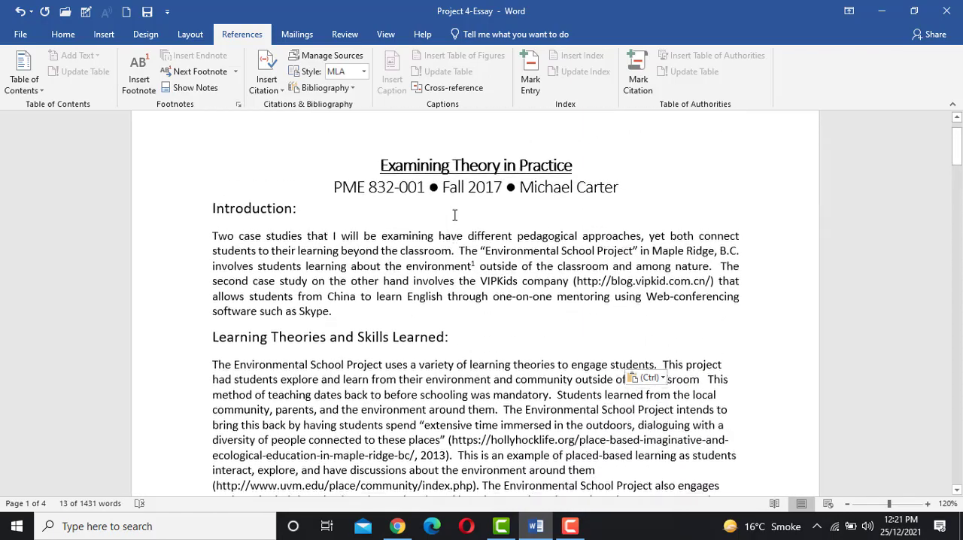
pyautogui.click(478, 264)
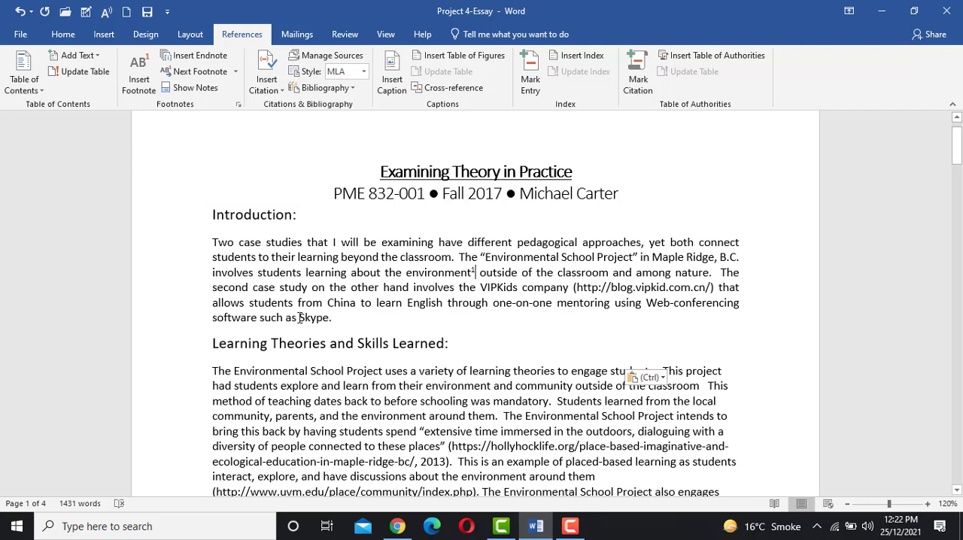
# - Insert an endnote after "Skype." at the end of the Introduction paragraph and paste the copied sentence as its text
pyautogui.moveTo(300, 317); pyautogui.dragTo(336, 319)
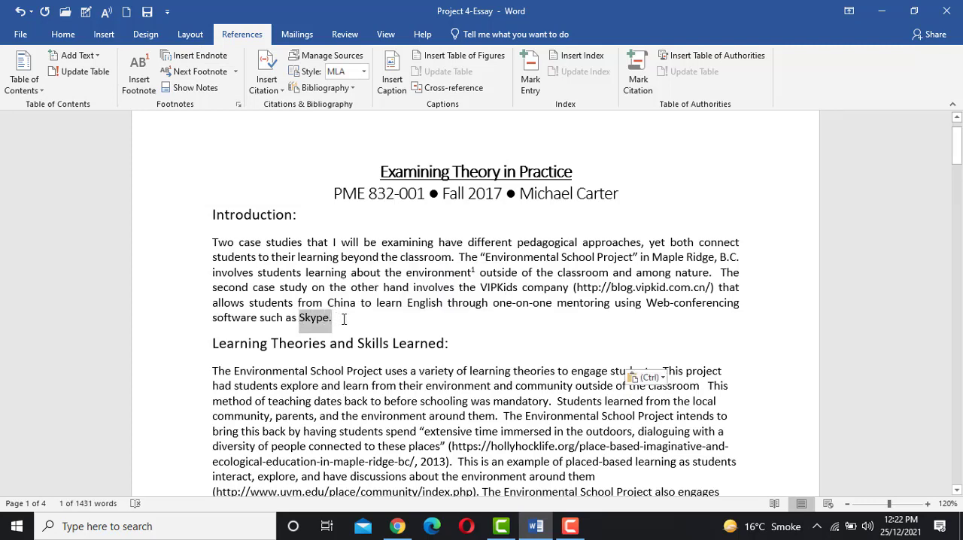
pyautogui.click(344, 319)
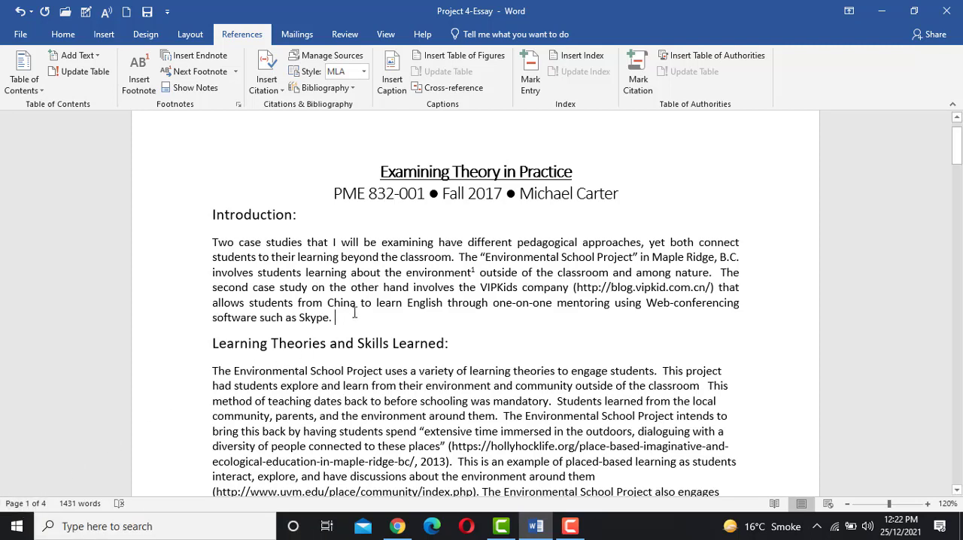
pyautogui.click(335, 320)
pyautogui.doubleClick(316, 318)
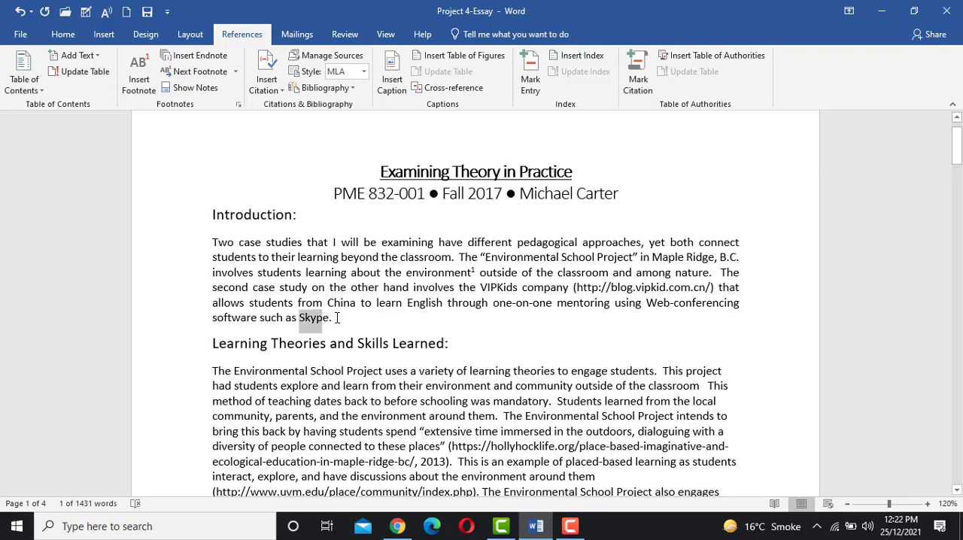
pyautogui.click(337, 317)
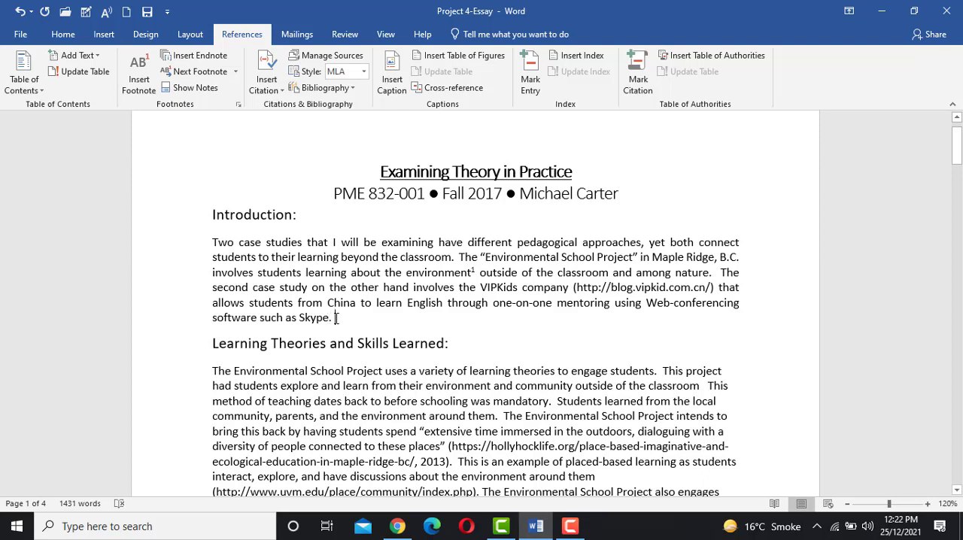
pyautogui.click(199, 61)
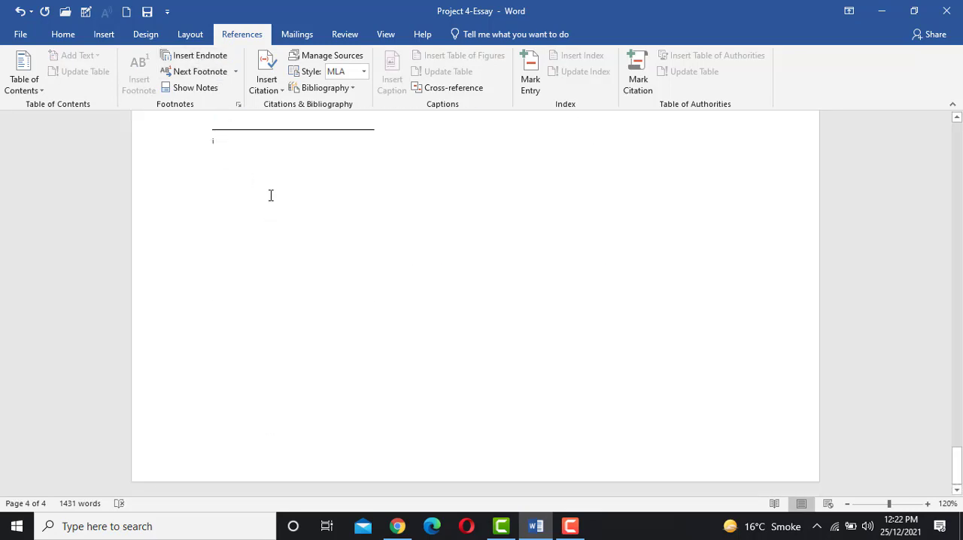
pyautogui.hotkey('ctrl', 'v')
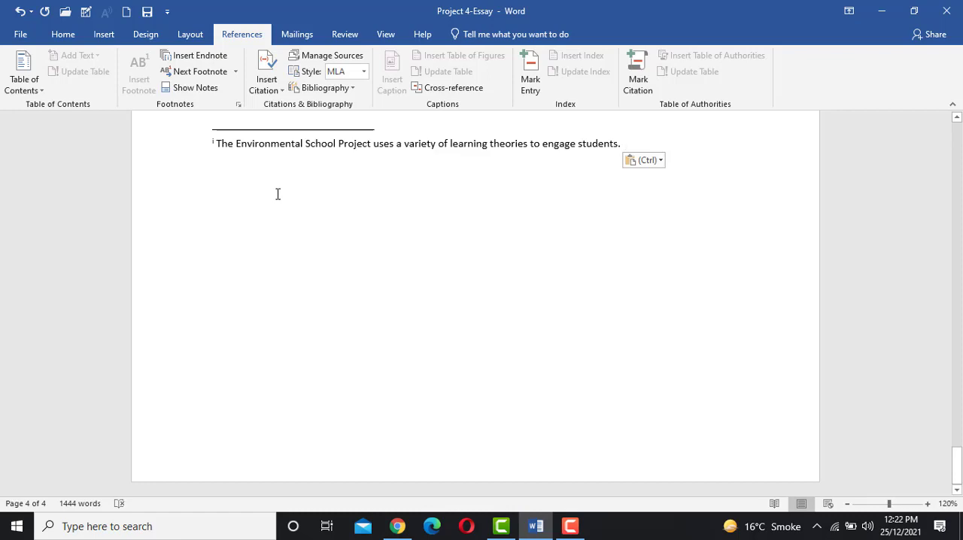
# - Go back to the Introduction and examine the endnote mark after "Skype." and the footnote mark after "environment"
pyautogui.scroll(3, 276, 193)
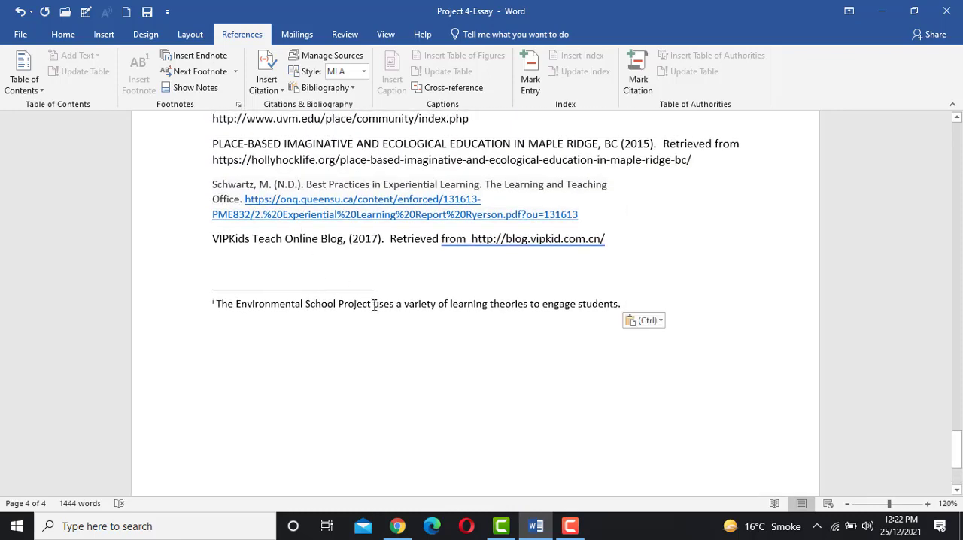
pyautogui.scroll(12, 374, 305)
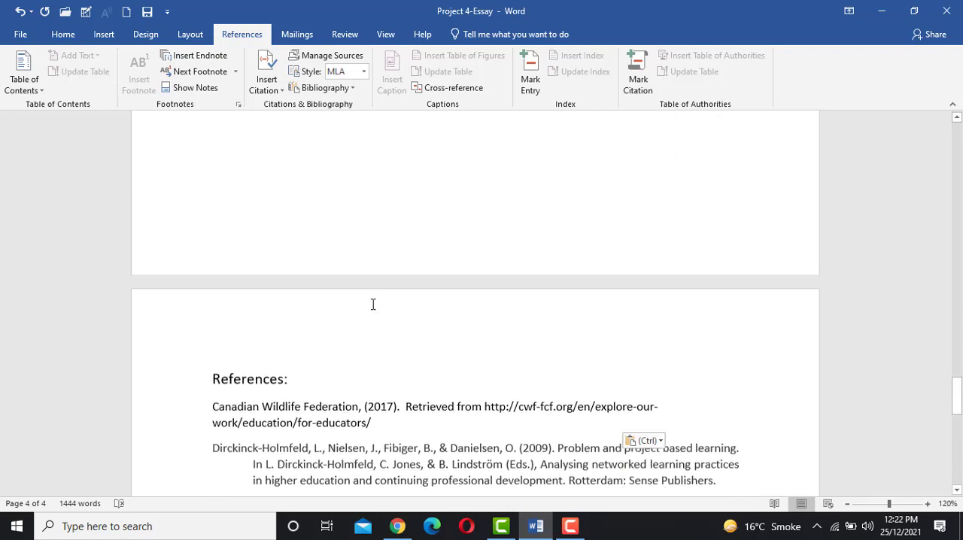
pyautogui.scroll(15, 374, 305)
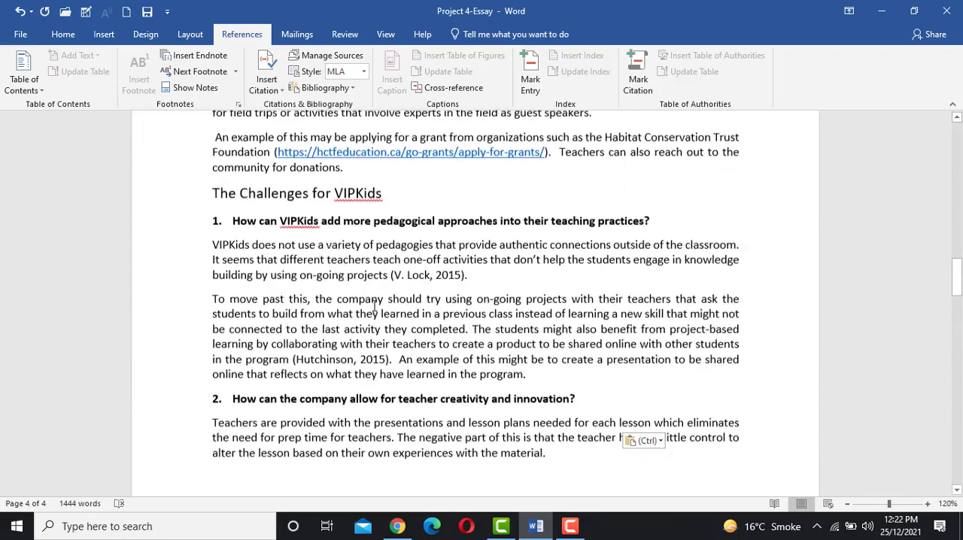
pyautogui.scroll(20, 374, 305)
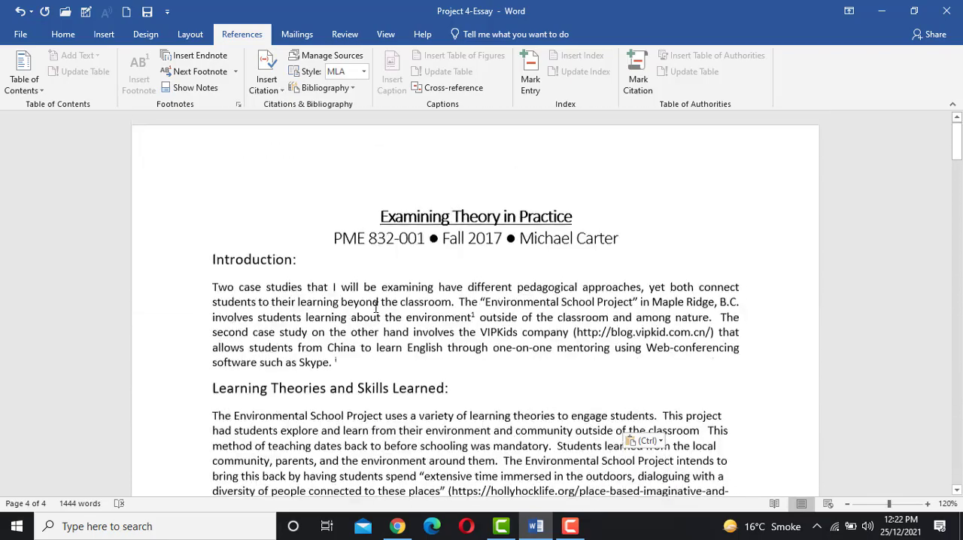
pyautogui.click(351, 362)
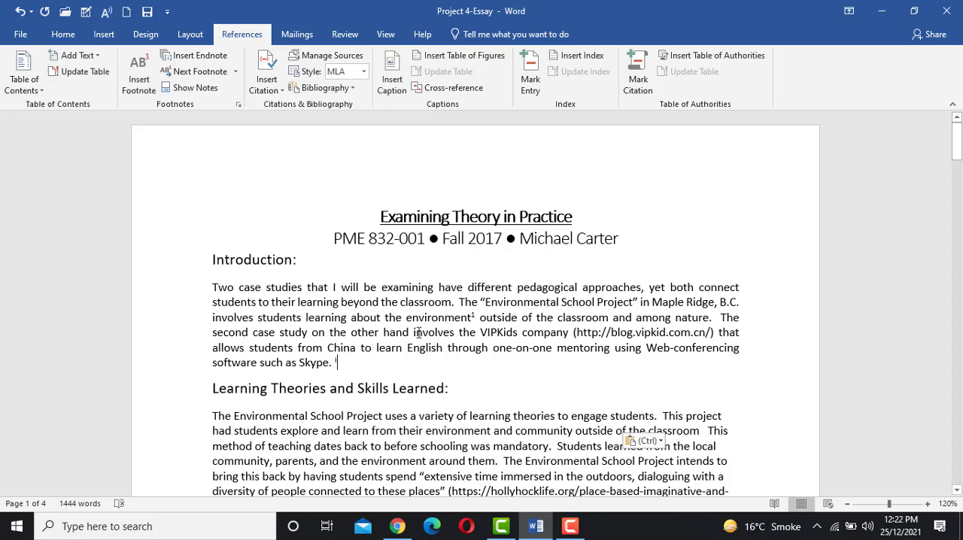
pyautogui.moveTo(477, 319)
pyautogui.moveTo(436, 319)
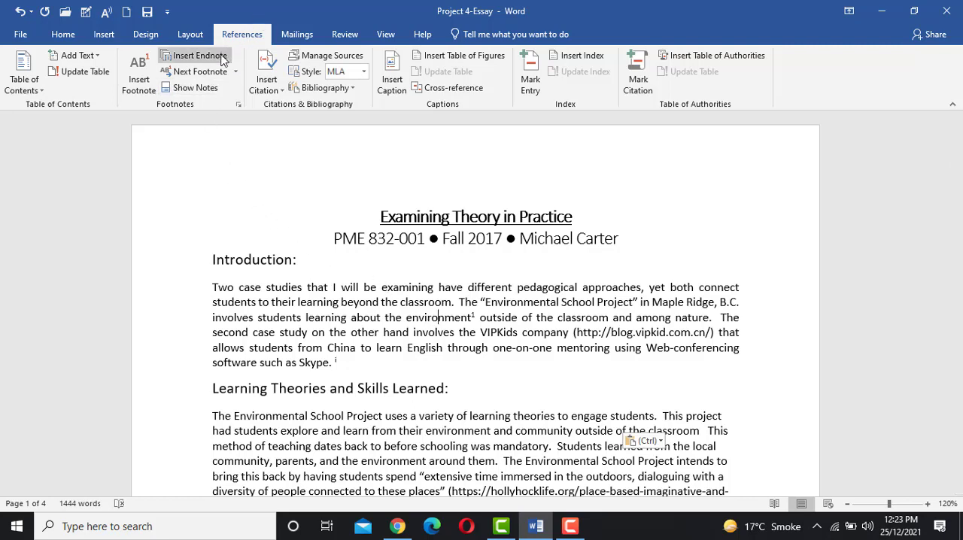
# - Convert all footnotes to endnotes through the Footnote and Endnote settings, without inserting a new note
pyautogui.click(238, 109)
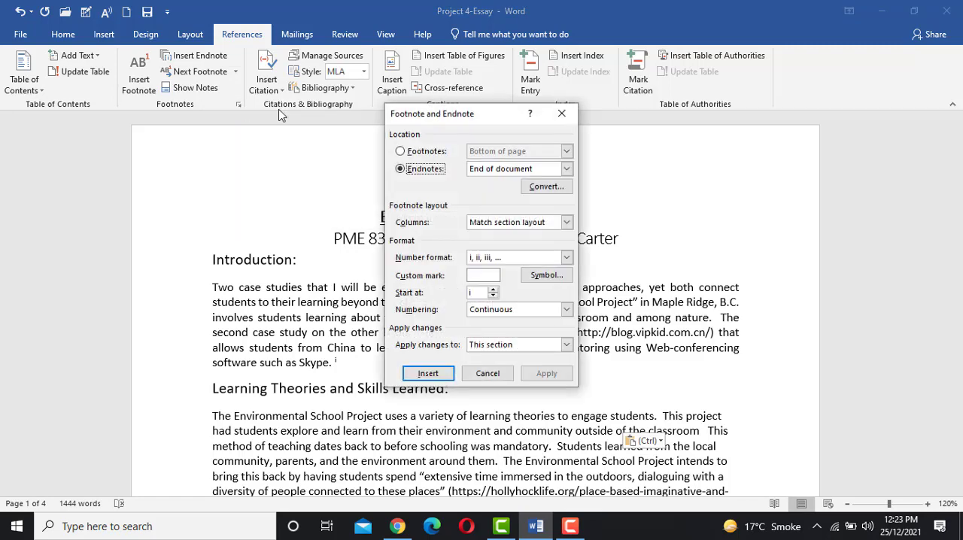
pyautogui.moveTo(482, 113); pyautogui.dragTo(436, 128)
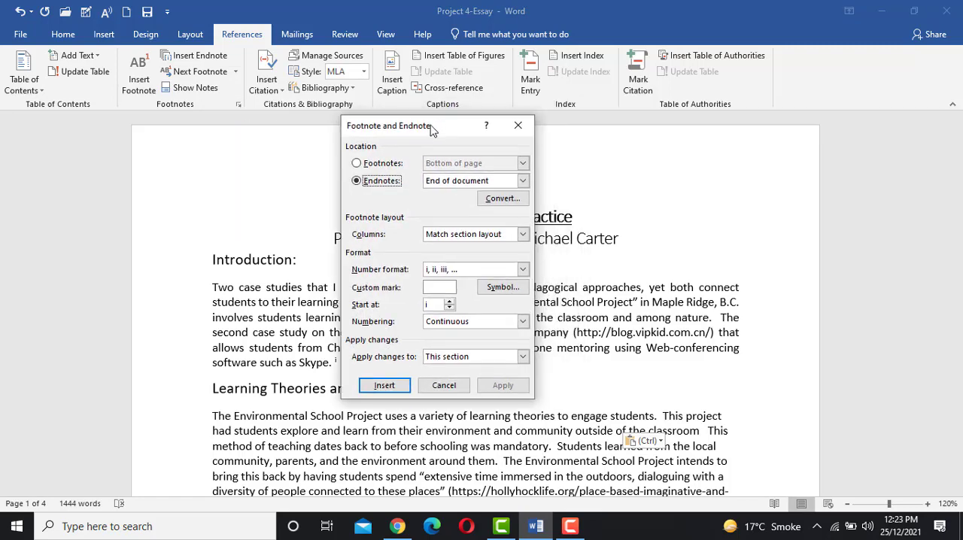
pyautogui.click(383, 165)
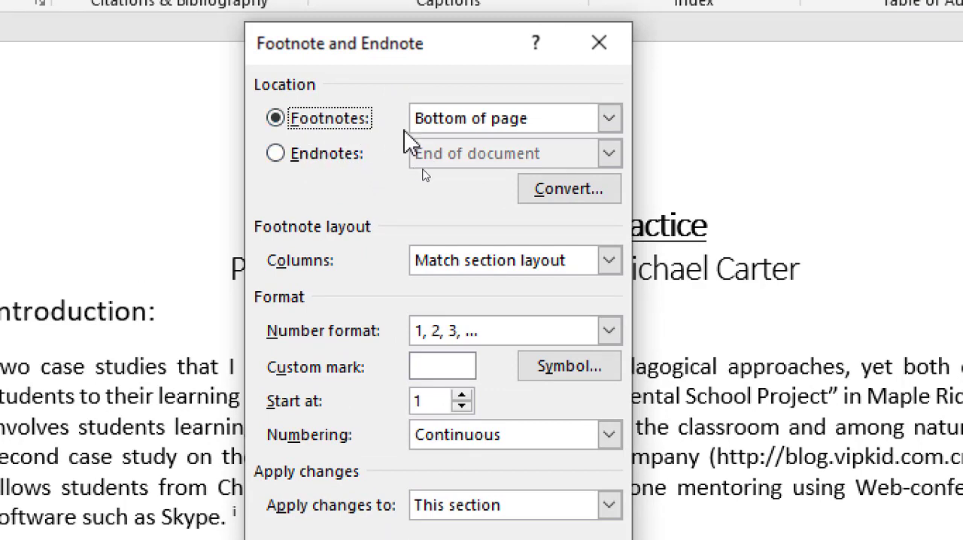
pyautogui.click(545, 193)
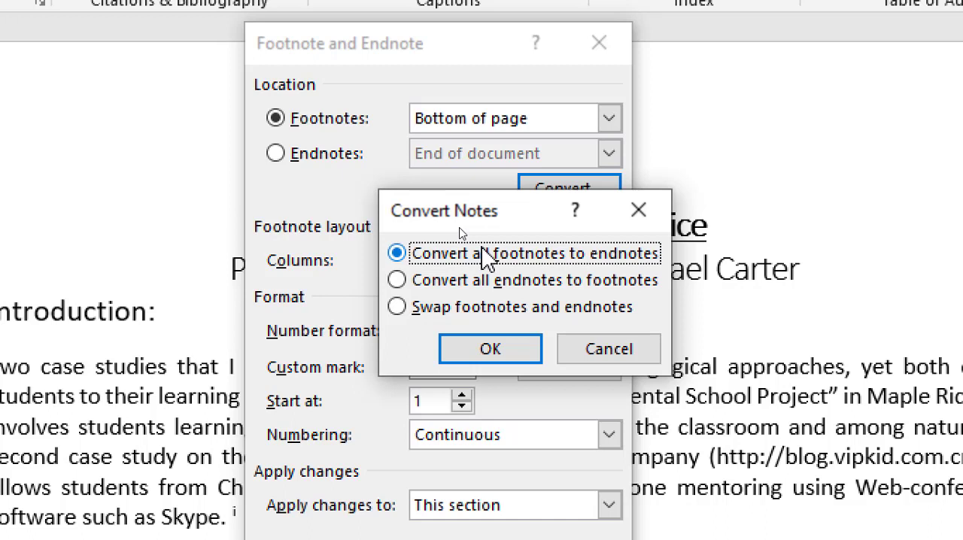
pyautogui.click(490, 352)
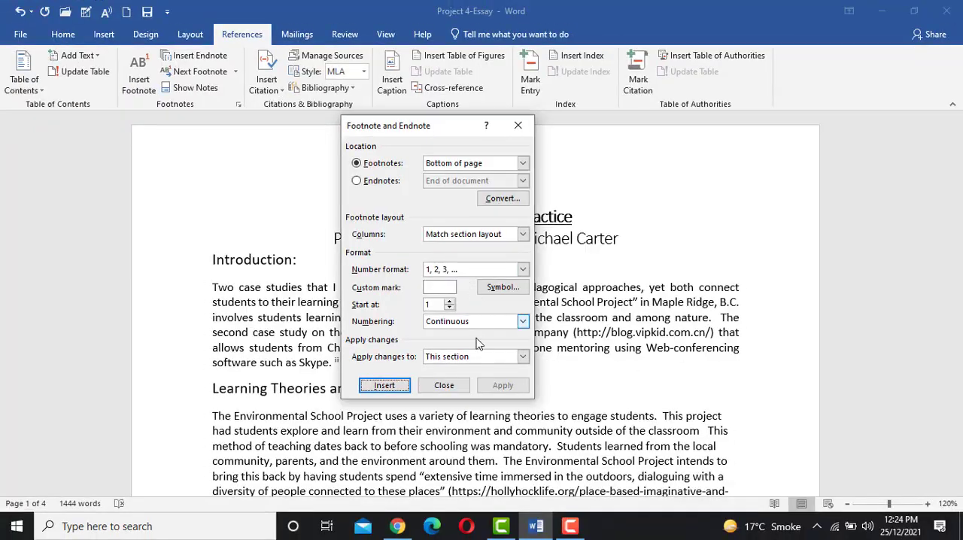
pyautogui.click(444, 385)
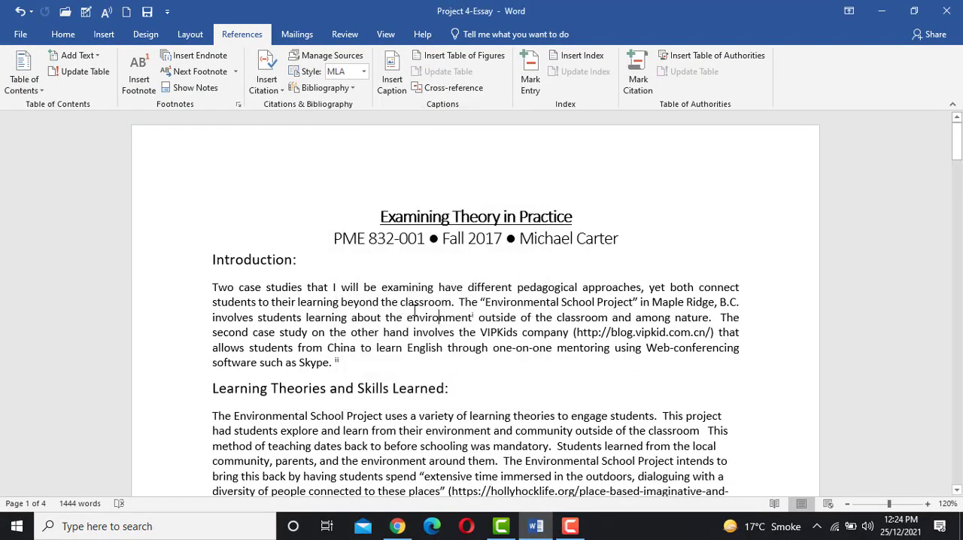
# - Examine the two endnotes after the reference list at the end of the document, and return to the Introduction
pyautogui.scroll(-8, 406, 331)
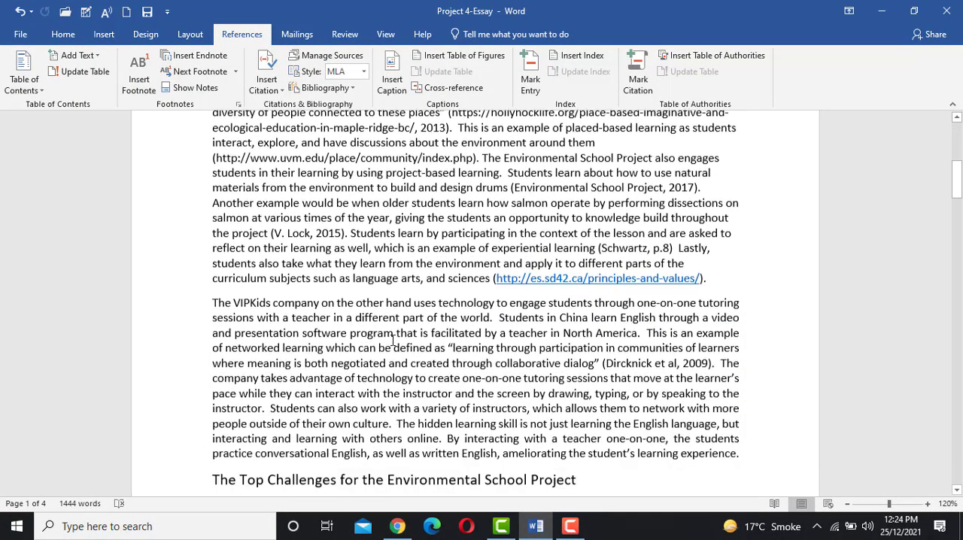
pyautogui.scroll(-5, 392, 340)
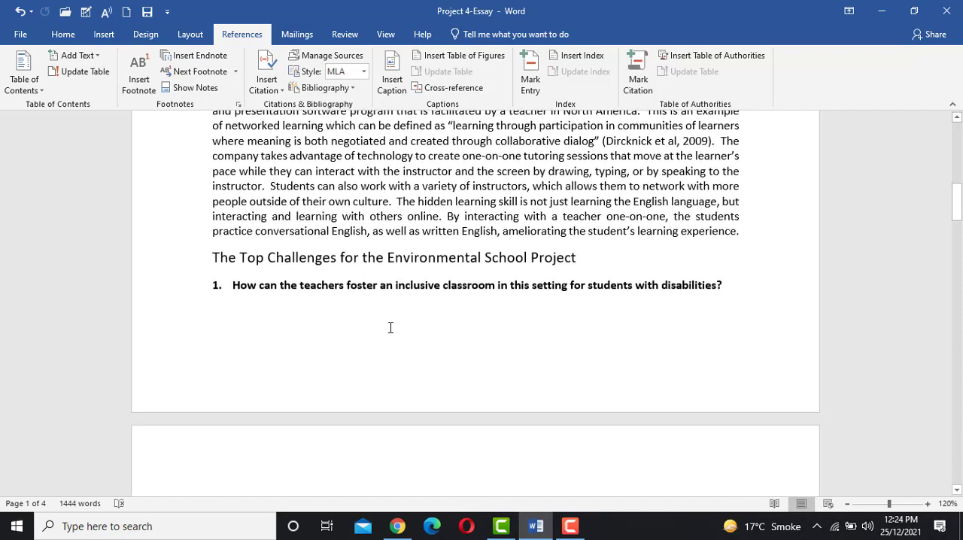
pyautogui.scroll(-20, 391, 327)
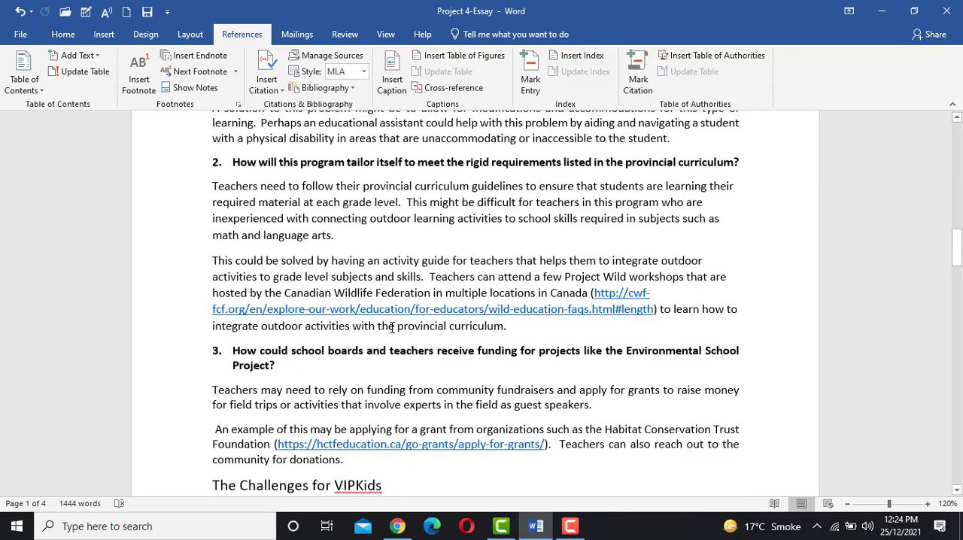
pyautogui.scroll(-20, 392, 329)
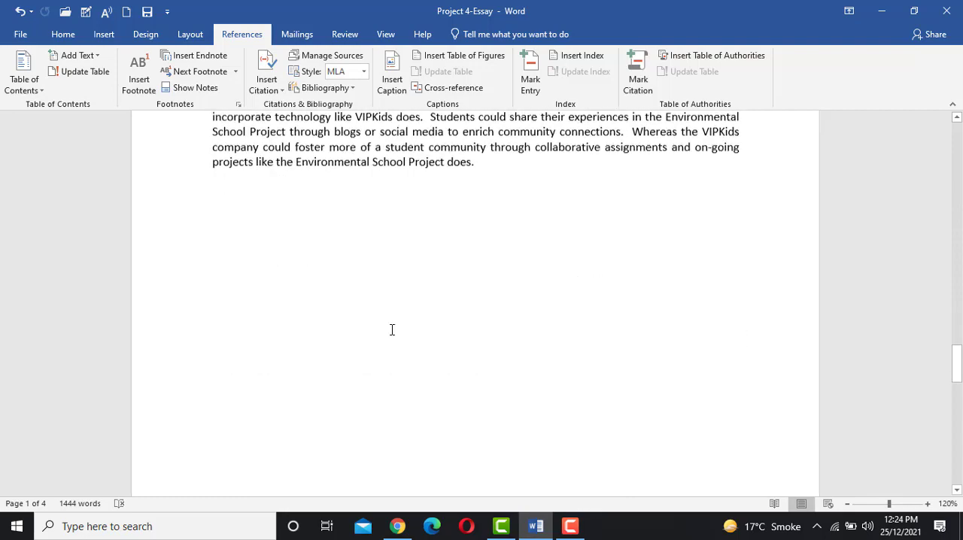
pyautogui.scroll(-11, 391, 329)
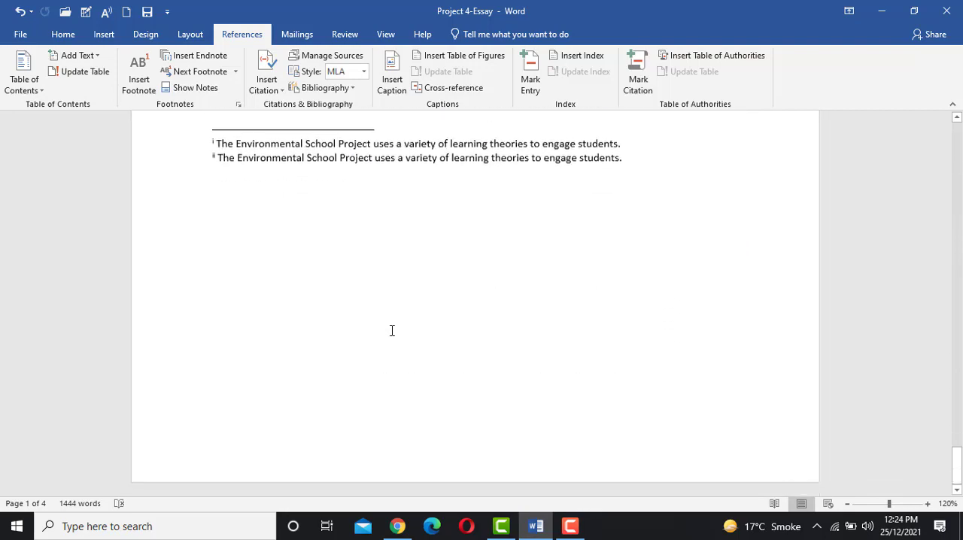
pyautogui.scroll(2, 290, 247)
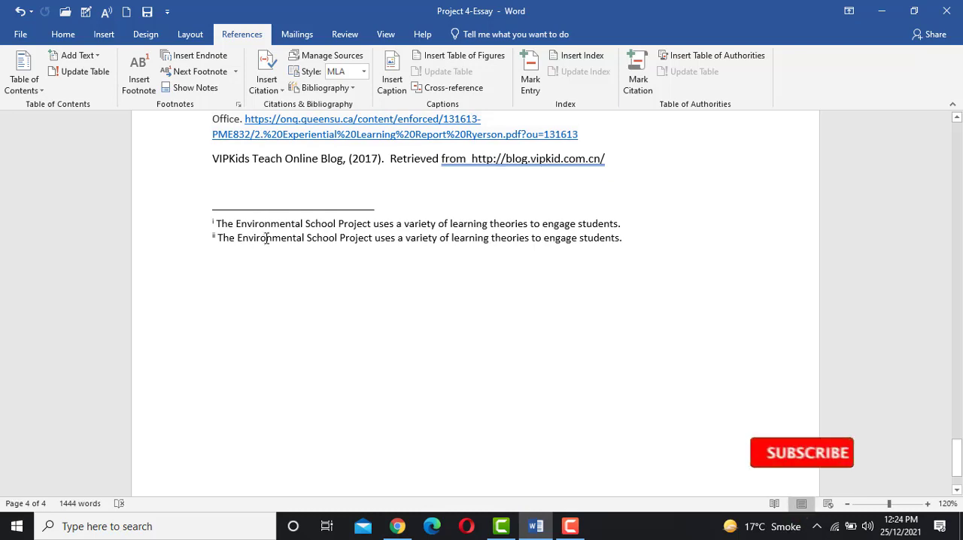
pyautogui.scroll(9, 267, 238)
pyautogui.scroll(12, 267, 239)
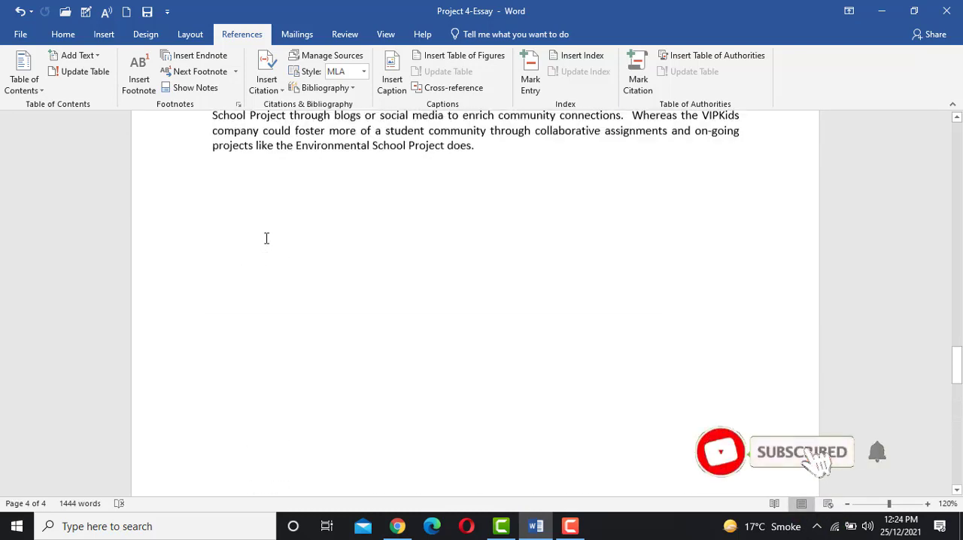
pyautogui.scroll(12, 286, 241)
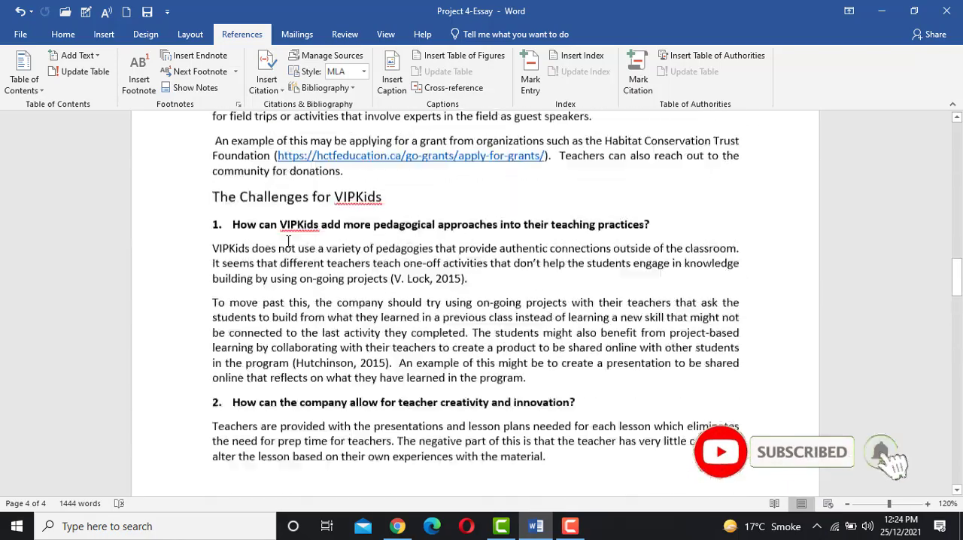
pyautogui.scroll(15, 289, 242)
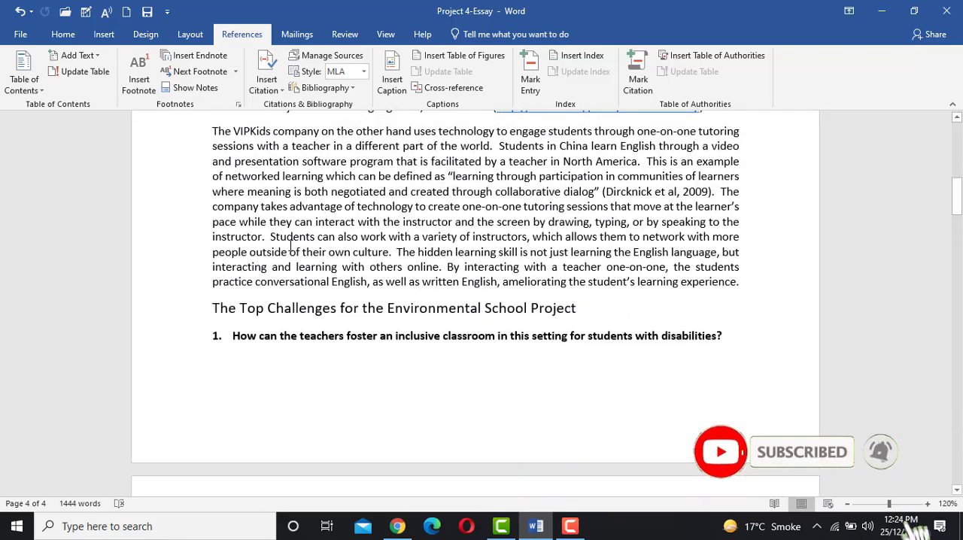
pyautogui.scroll(3, 291, 245)
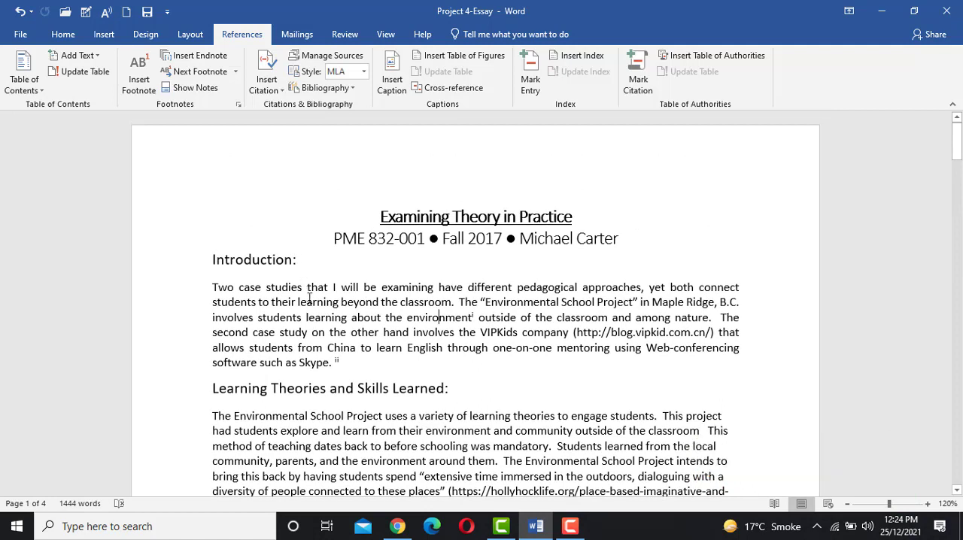
# - Convert all endnotes to footnotes through the Footnote and Endnote settings, without inserting a new note
pyautogui.click(239, 106)
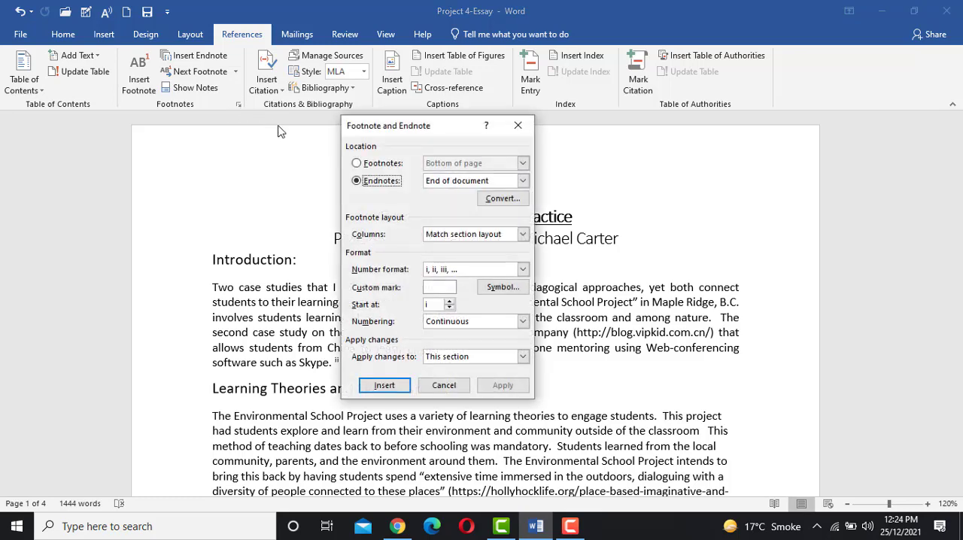
pyautogui.click(382, 170)
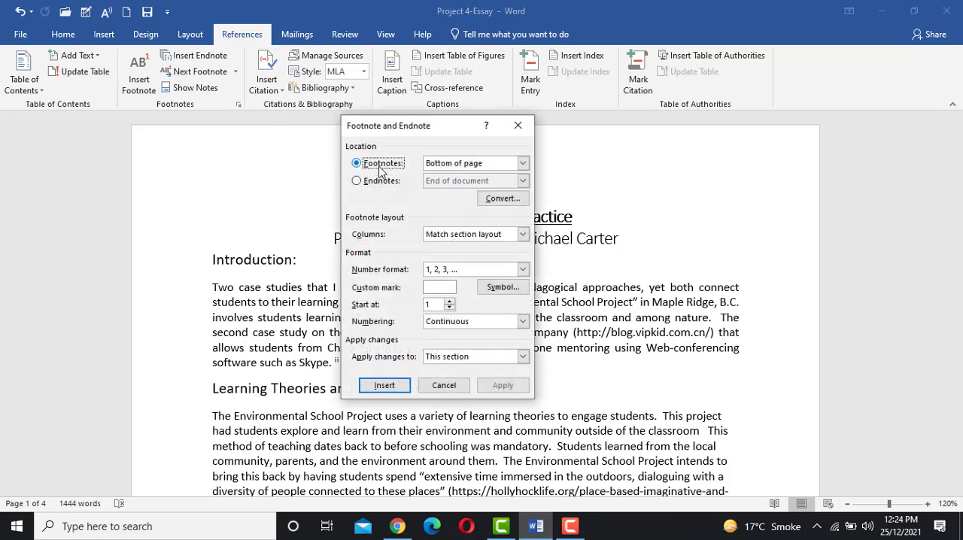
pyautogui.click(380, 182)
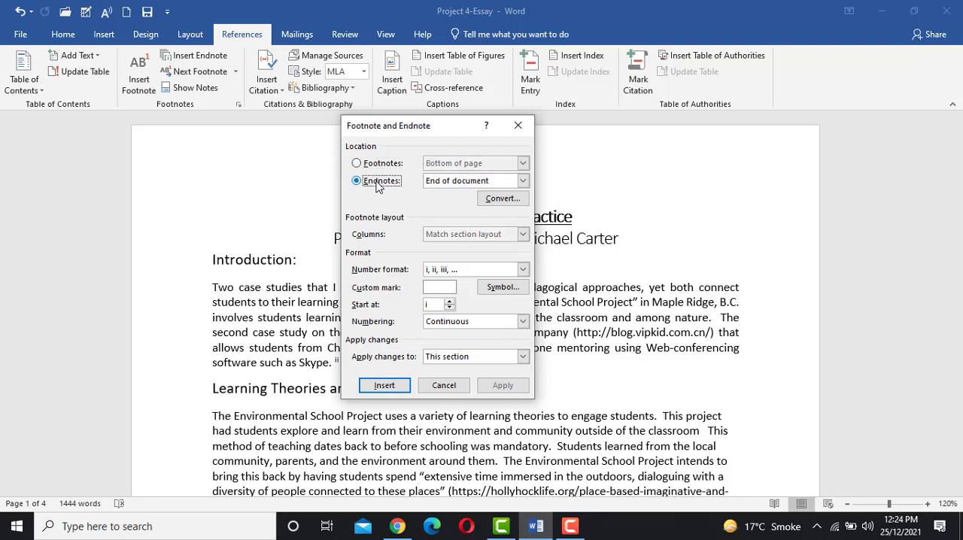
pyautogui.click(500, 198)
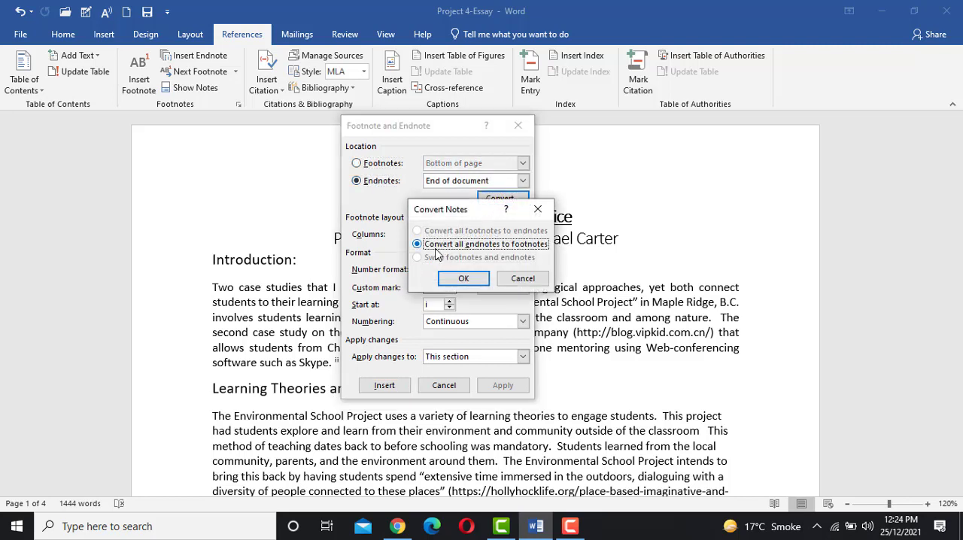
pyautogui.click(463, 278)
pyautogui.click(444, 385)
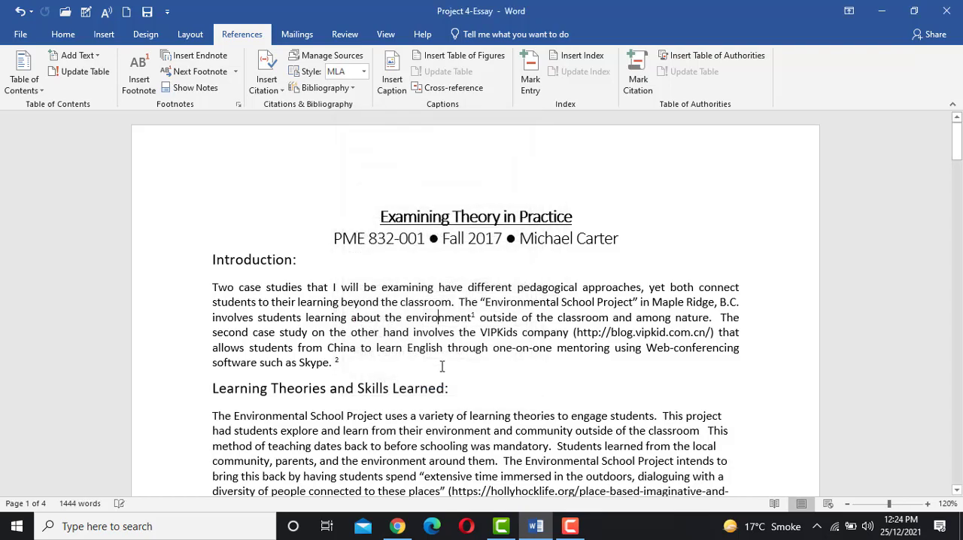
# - Examine the footnote texts at the end of page 1 and their marks in the Introduction paragraph
pyautogui.scroll(-10, 442, 366)
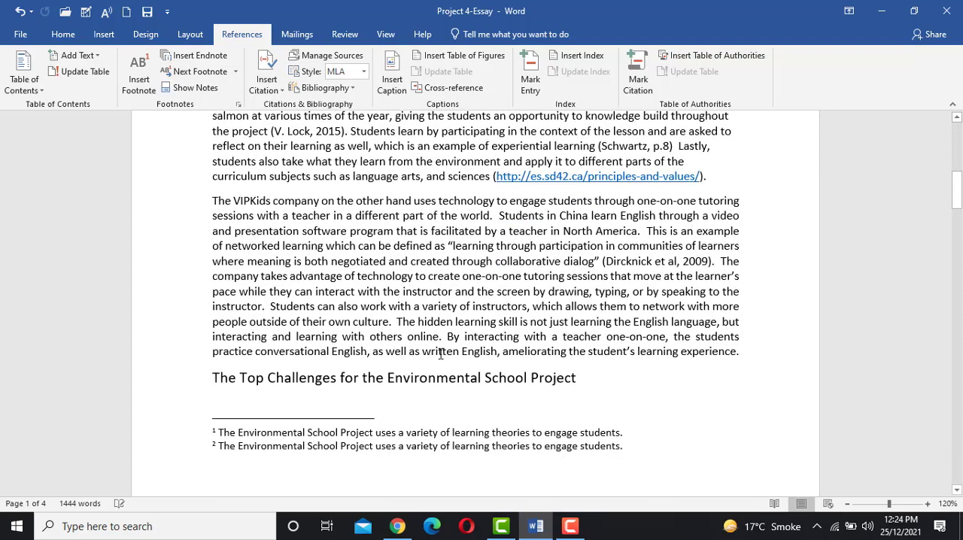
pyautogui.scroll(-3, 441, 354)
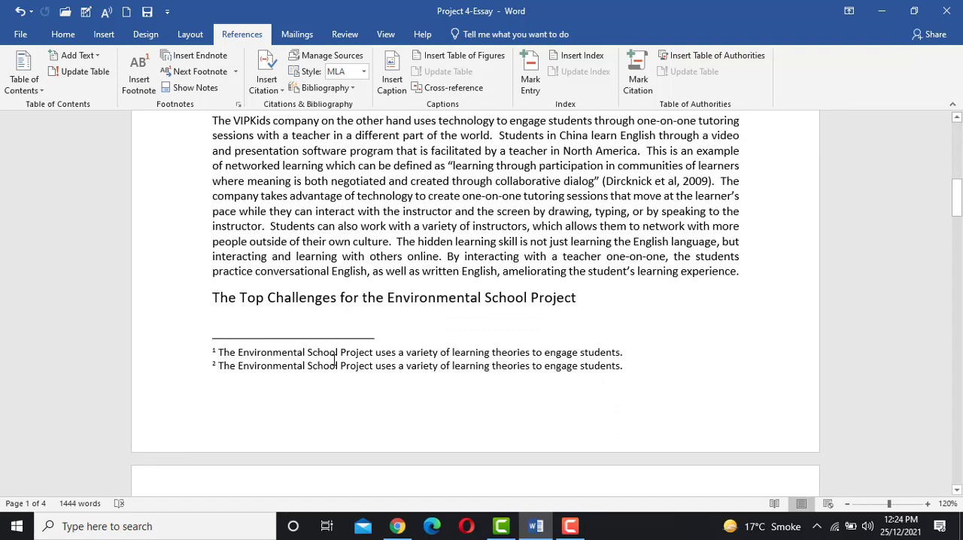
pyautogui.scroll(12, 341, 360)
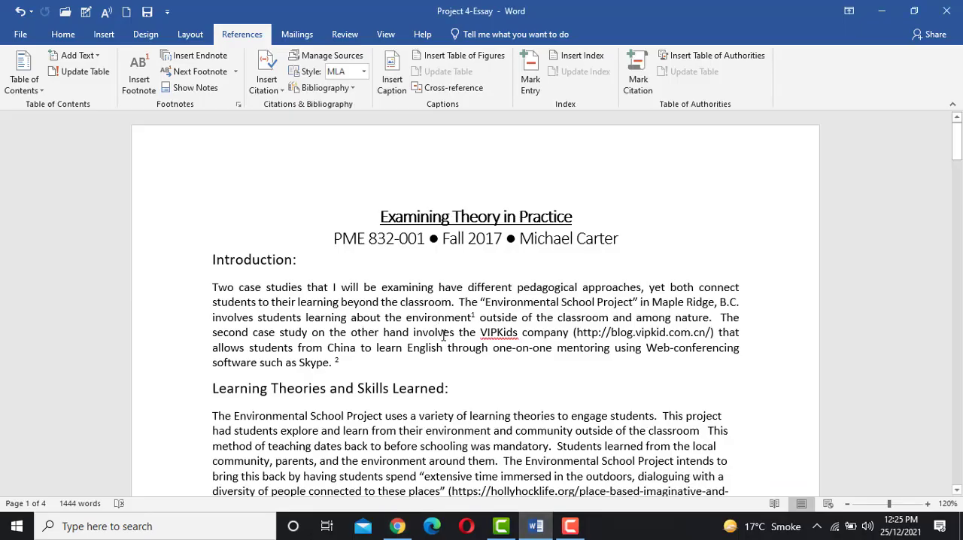
pyautogui.scroll(-3, 444, 336)
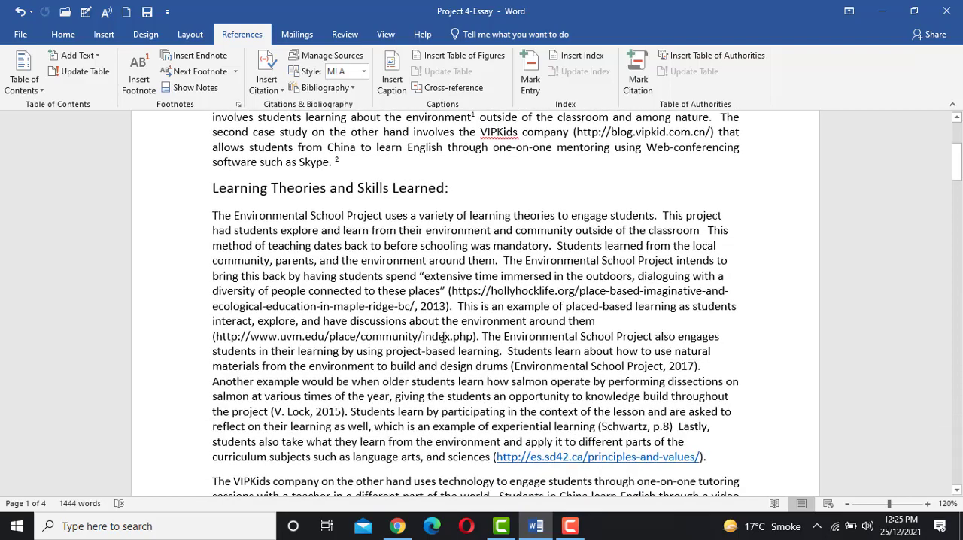
pyautogui.scroll(-8, 444, 337)
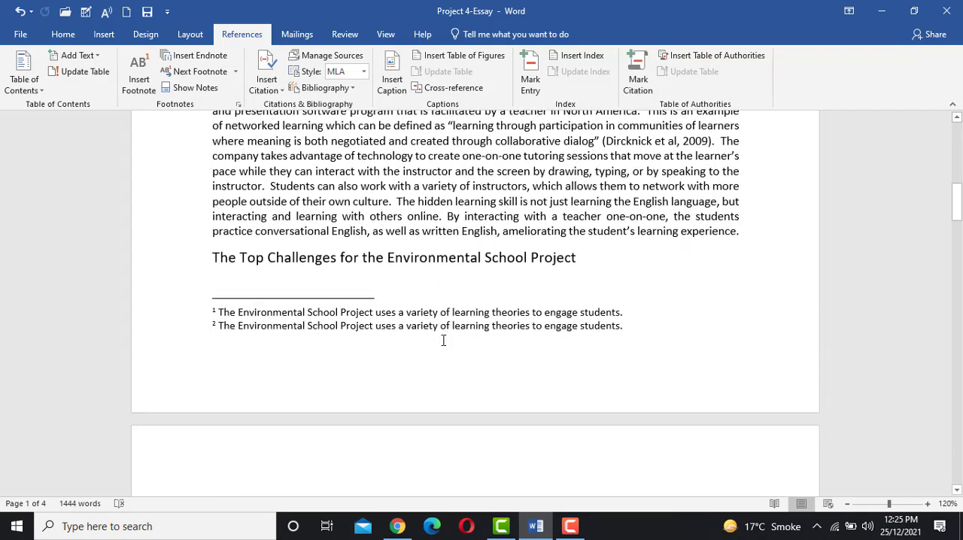
pyautogui.scroll(8, 443, 340)
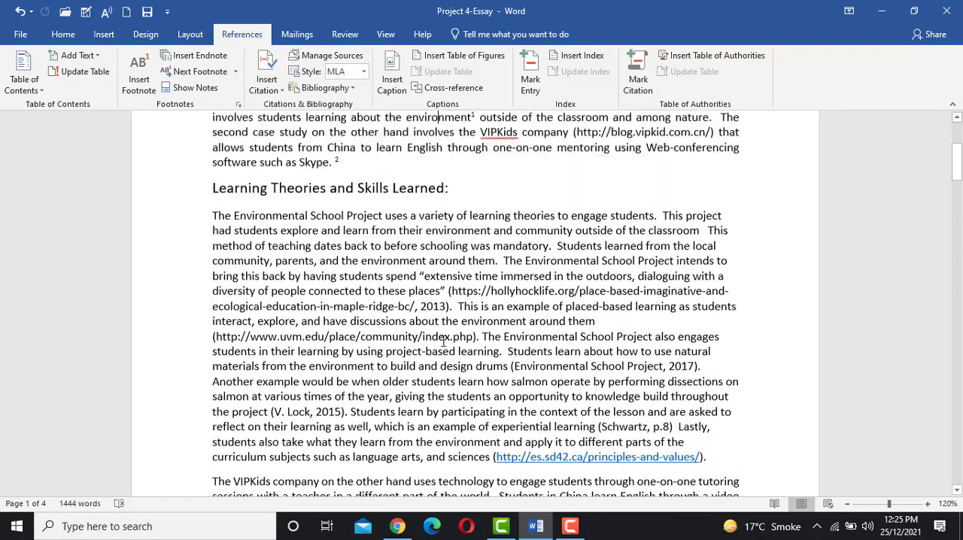
pyautogui.scroll(3, 444, 340)
pyautogui.scroll(-3, 444, 340)
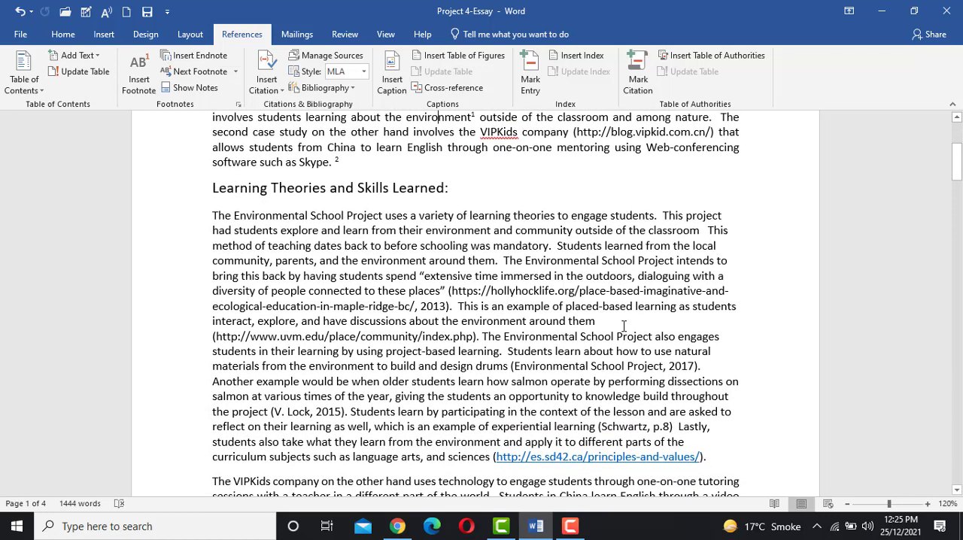
# - Split the first "Learning Theories and Skills Learned" paragraph after "environment around them" and place the insertion point at the end of its first part
pyautogui.click(621, 325)
pyautogui.press('Return')
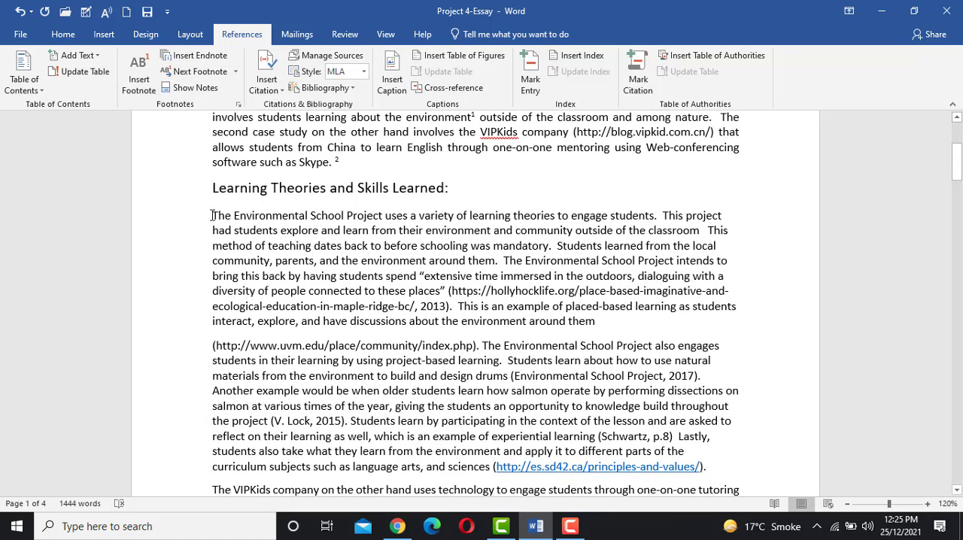
pyautogui.moveTo(212, 216); pyautogui.dragTo(606, 320)
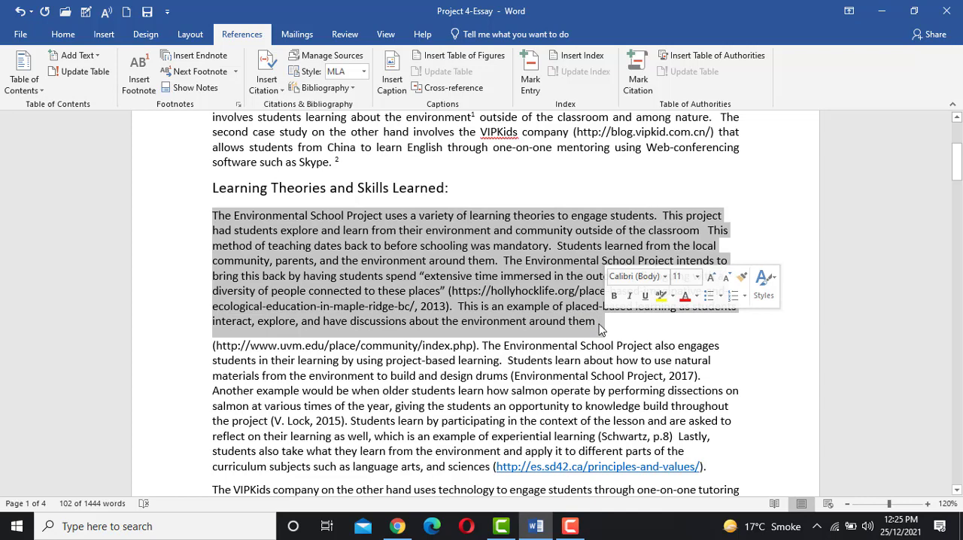
pyautogui.click(600, 324)
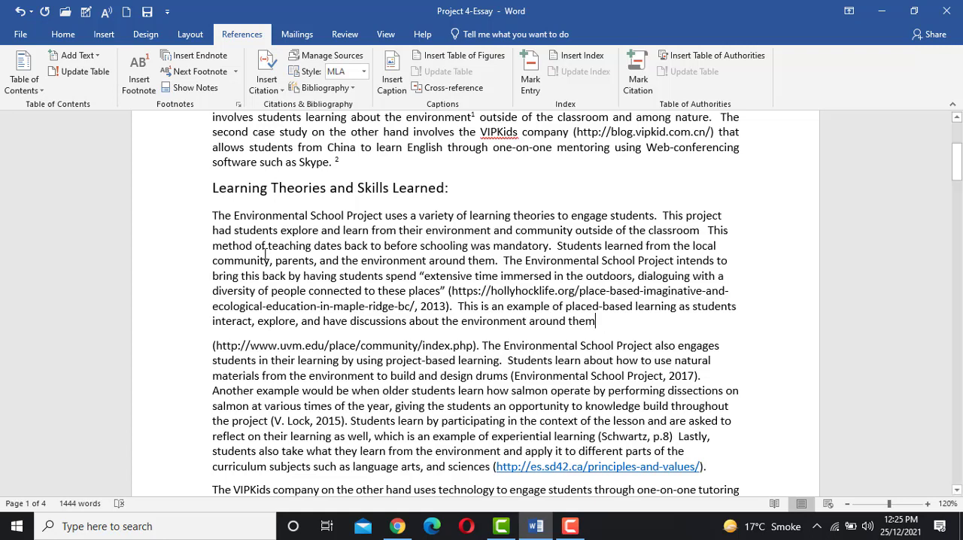
pyautogui.moveTo(214, 216); pyautogui.dragTo(599, 337)
pyautogui.click(599, 334)
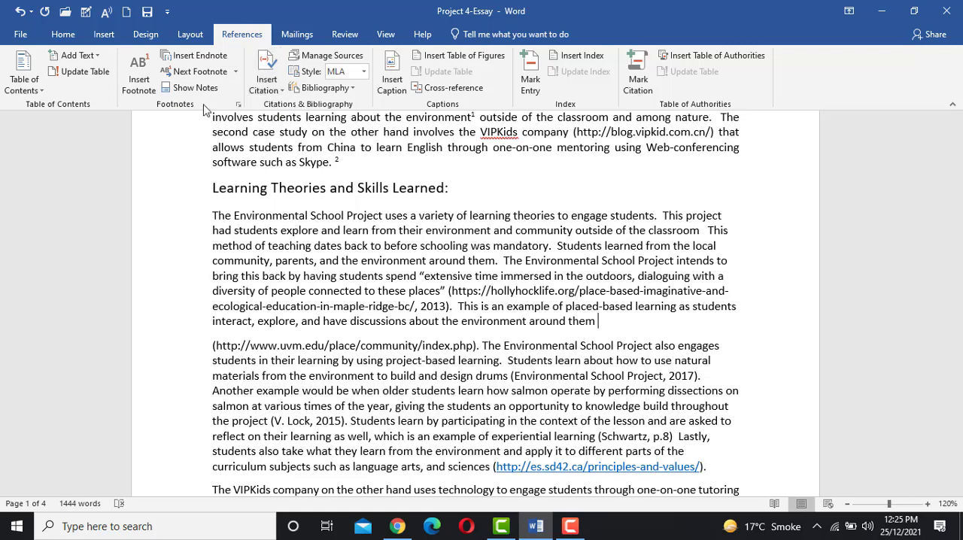
# - Start adding a new citation source at the insertion point and set its source type to Book
pyautogui.click(269, 91)
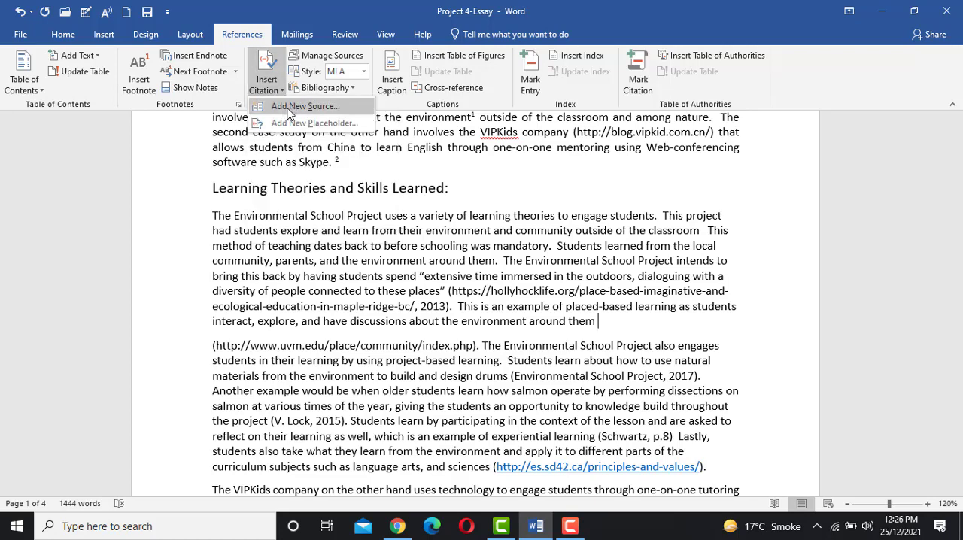
pyautogui.click(288, 107)
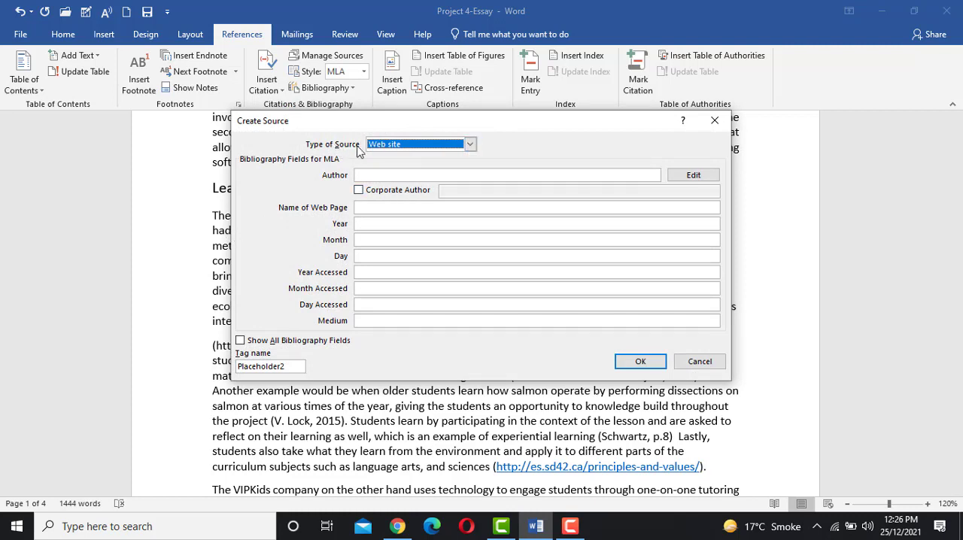
pyautogui.click(470, 144)
pyautogui.scroll(-1, 405, 180)
pyautogui.scroll(-3, 404, 181)
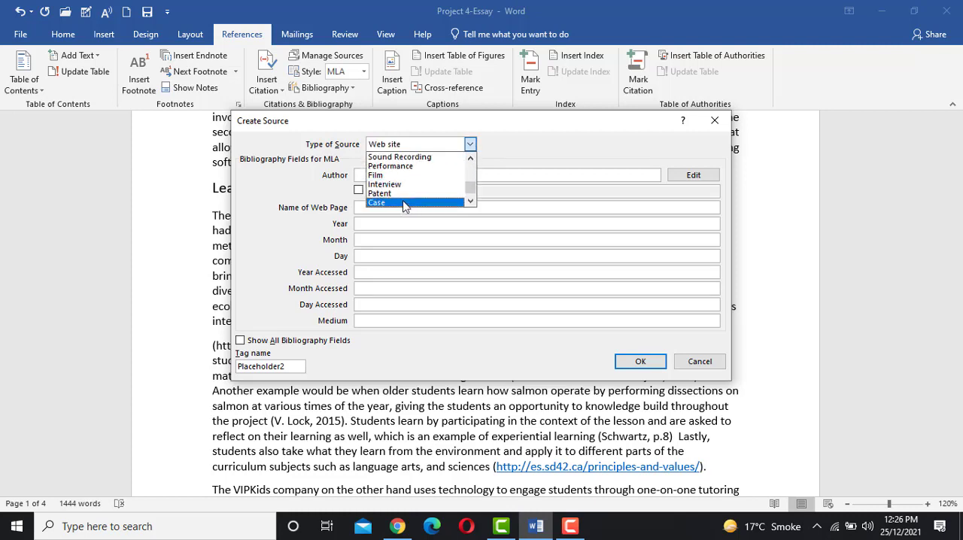
pyautogui.scroll(4, 405, 196)
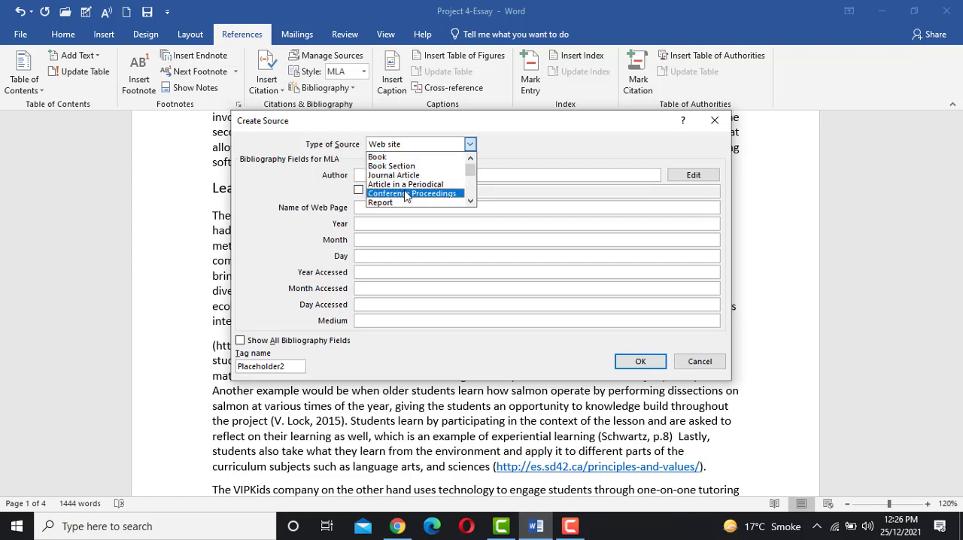
pyautogui.scroll(-1, 405, 195)
pyautogui.scroll(1, 405, 194)
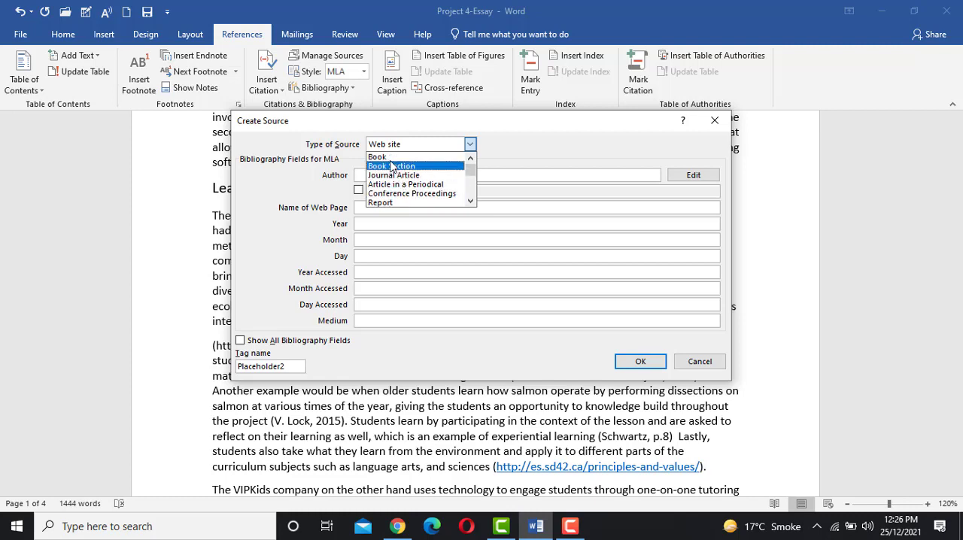
pyautogui.click(391, 158)
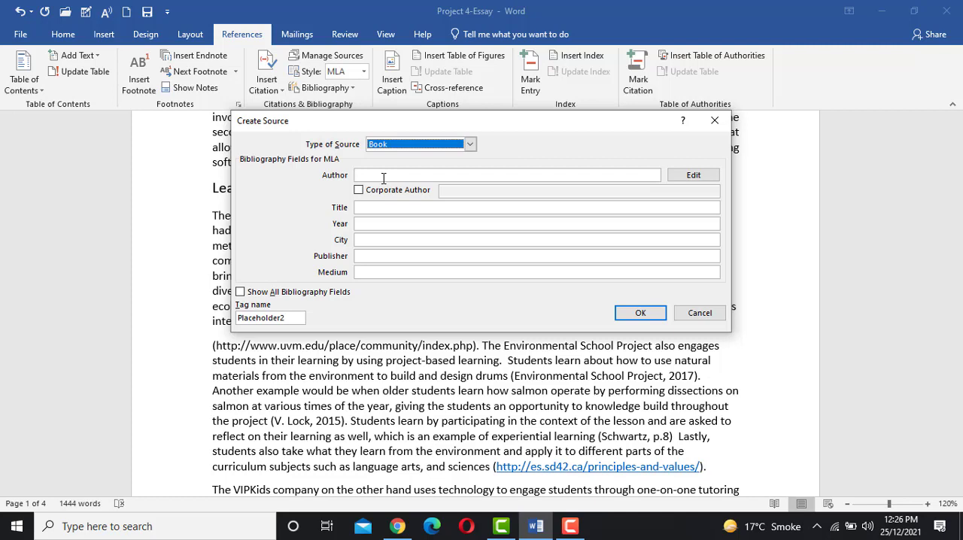
# - Enter author IT Series, title Computer Science, year 2008 and city Fsd for the book source, and insert its citation
pyautogui.click(383, 175)
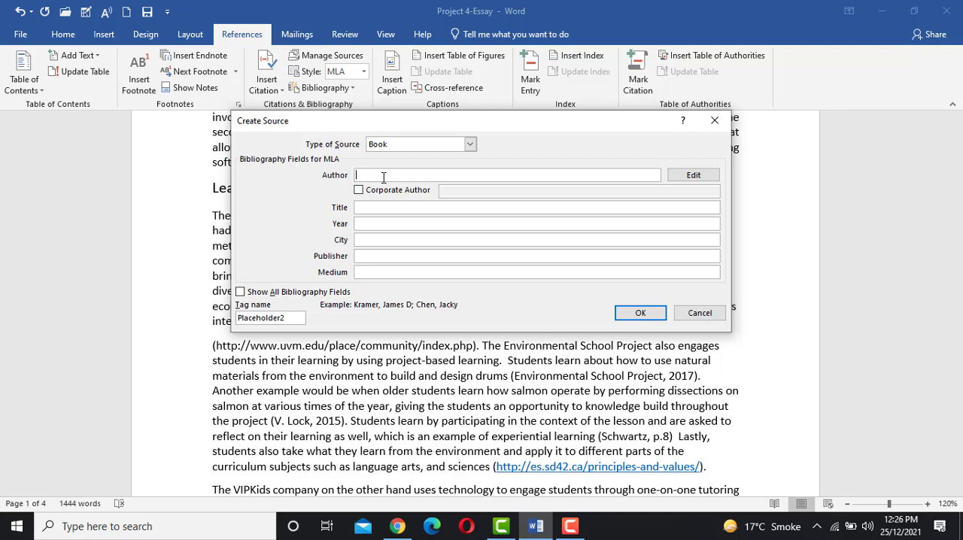
pyautogui.write('IT Series')
pyautogui.click(381, 206)
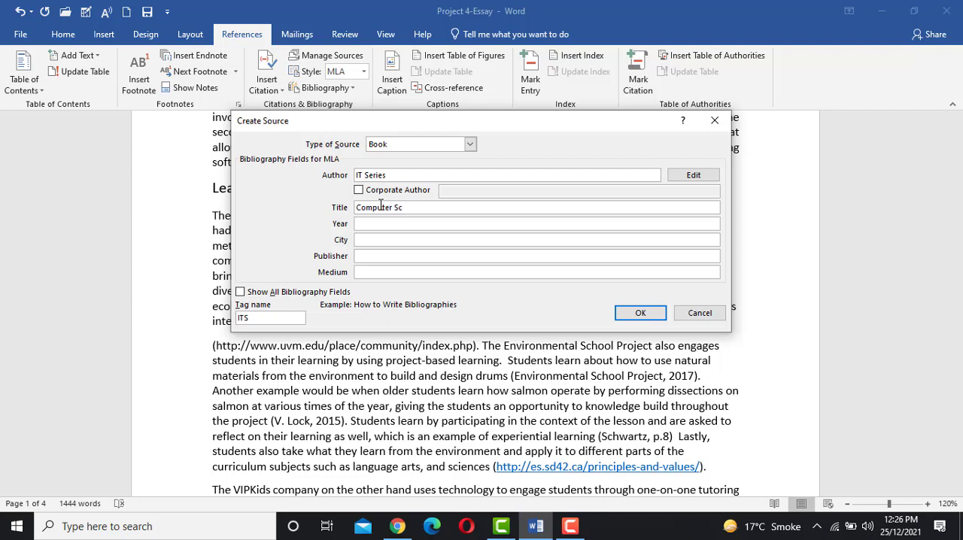
pyautogui.write('ence')
pyautogui.click(388, 224)
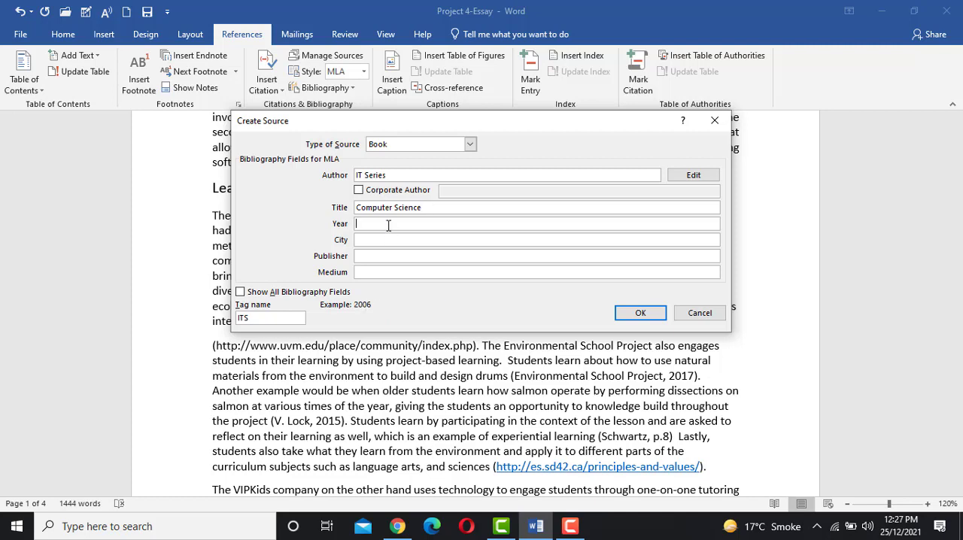
pyautogui.write('2008')
pyautogui.click(388, 241)
pyautogui.click(638, 313)
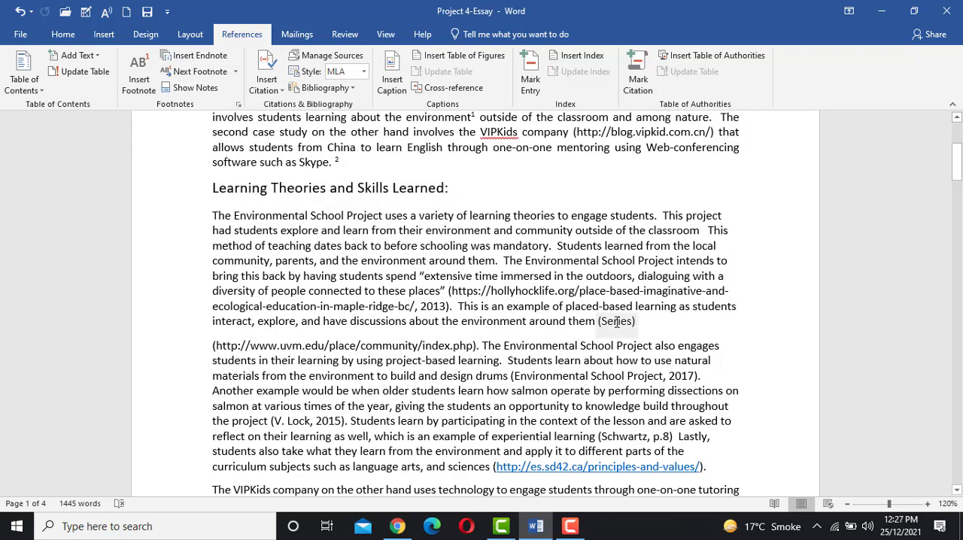
pyautogui.click(616, 322)
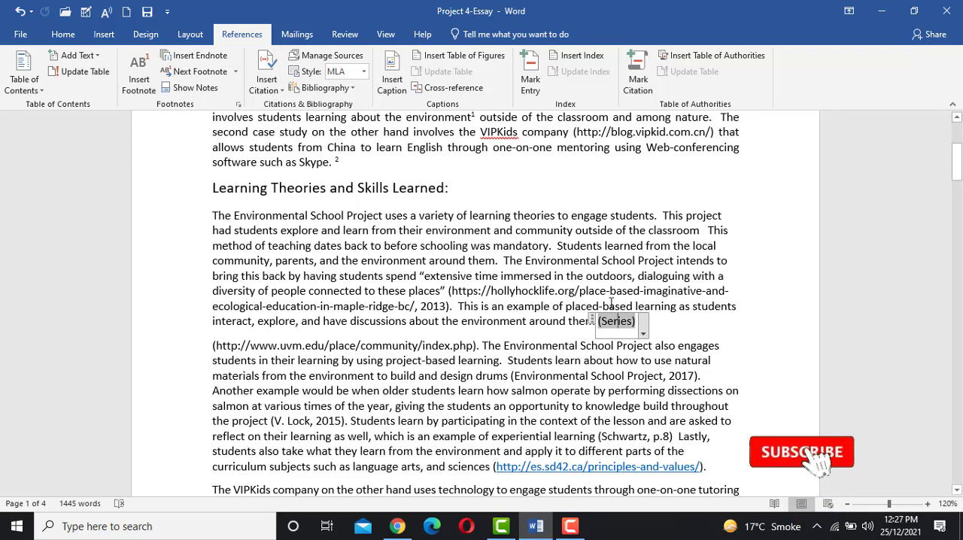
# - Insert a citation of the existing Computer Science (2008) source at the end of the Introduction paragraph
pyautogui.scroll(-6, 580, 300)
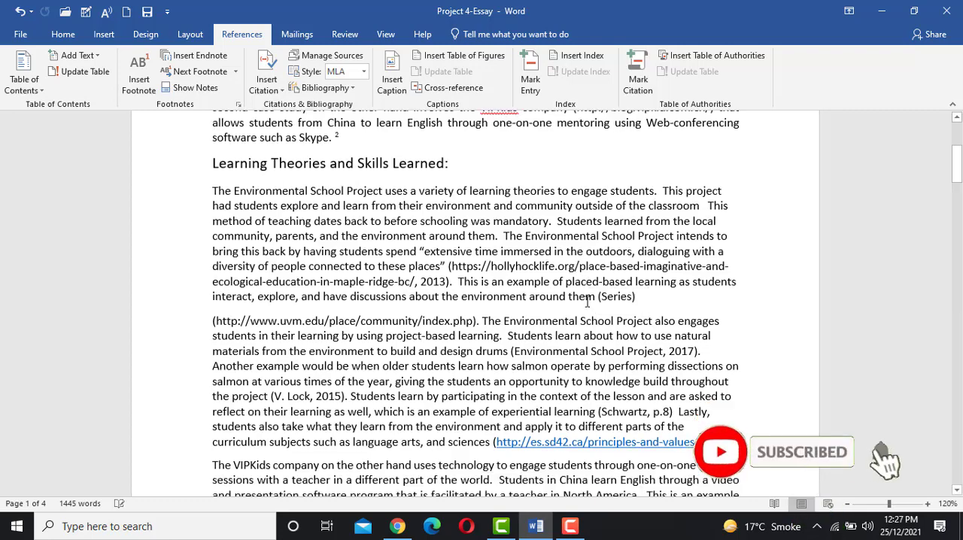
pyautogui.scroll(-2, 586, 332)
pyautogui.scroll(10, 585, 332)
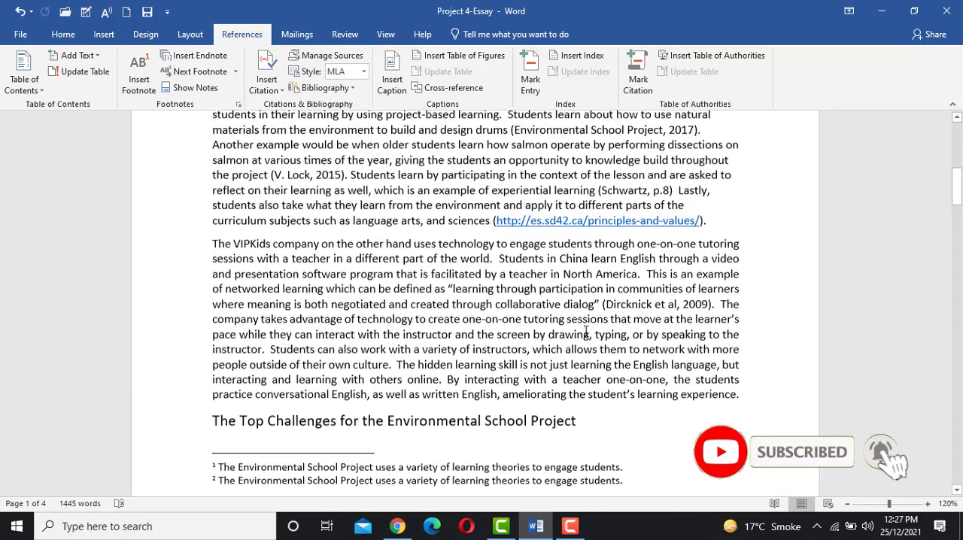
pyautogui.scroll(2, 586, 332)
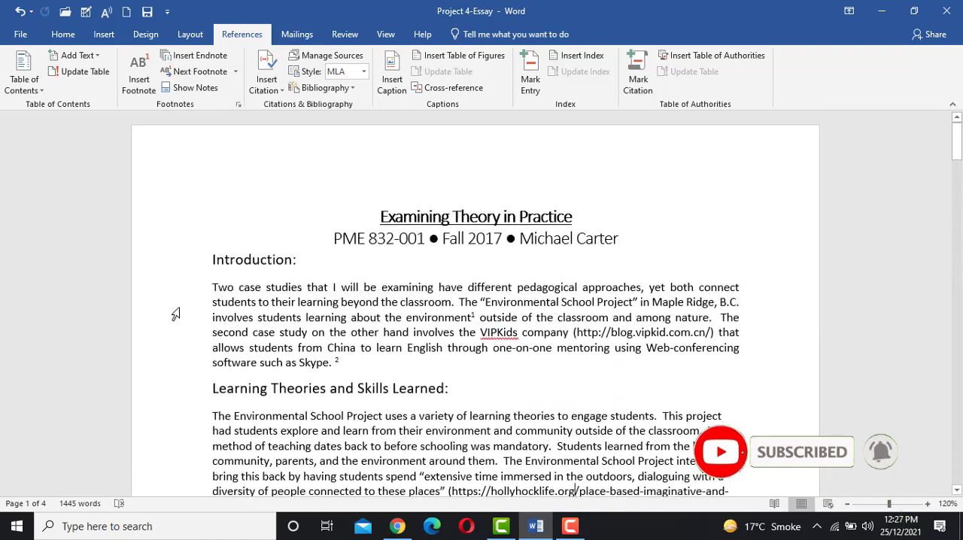
pyautogui.moveTo(216, 287); pyautogui.dragTo(345, 362)
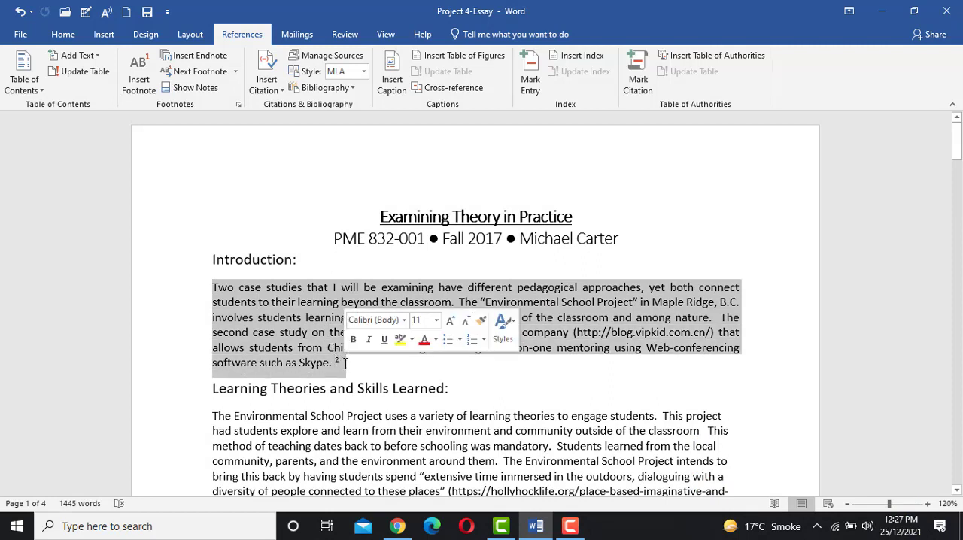
pyautogui.click(345, 363)
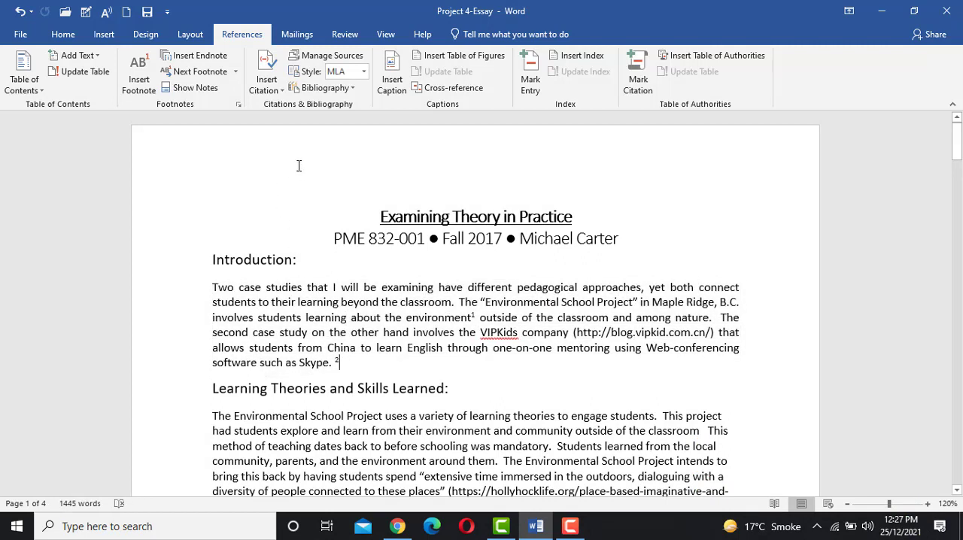
pyautogui.click(267, 90)
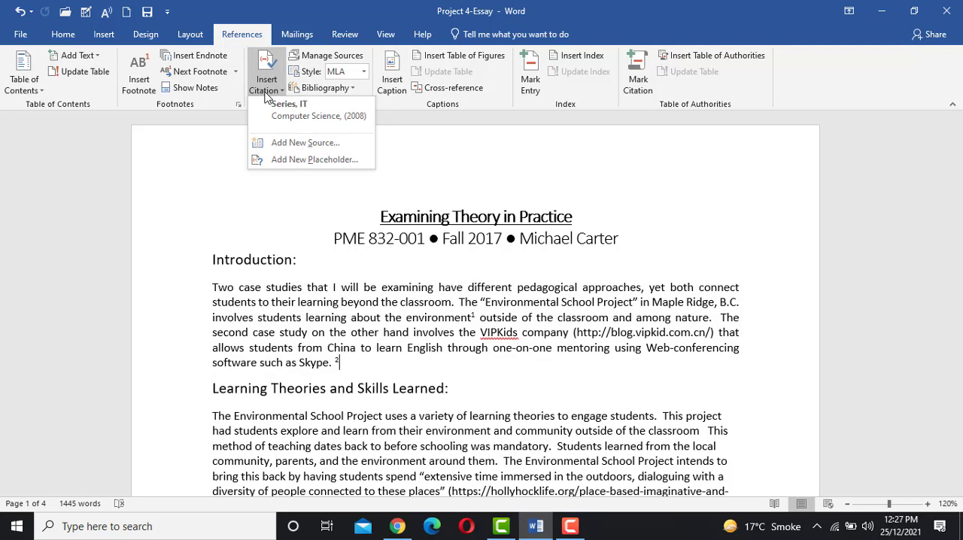
pyautogui.click(308, 120)
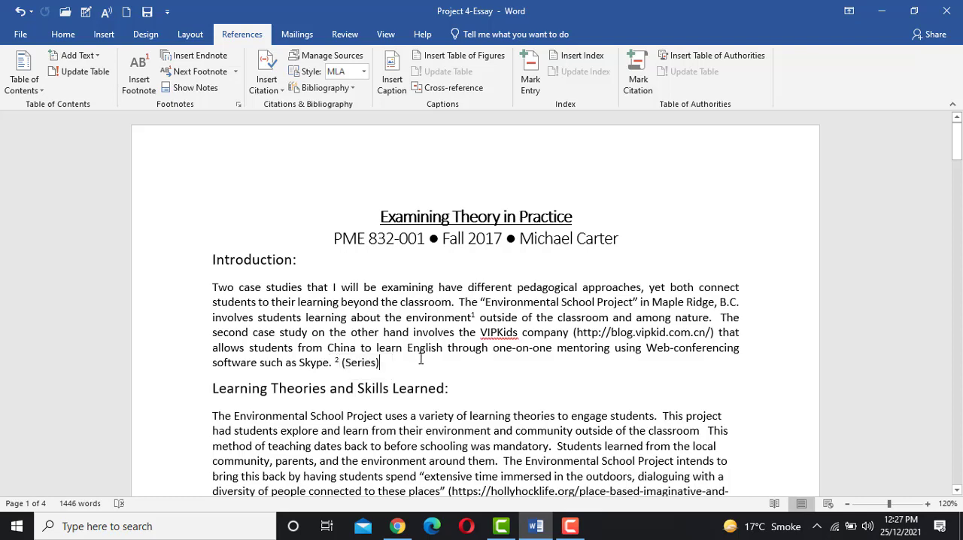
pyautogui.scroll(-4, 420, 359)
pyautogui.click(618, 321)
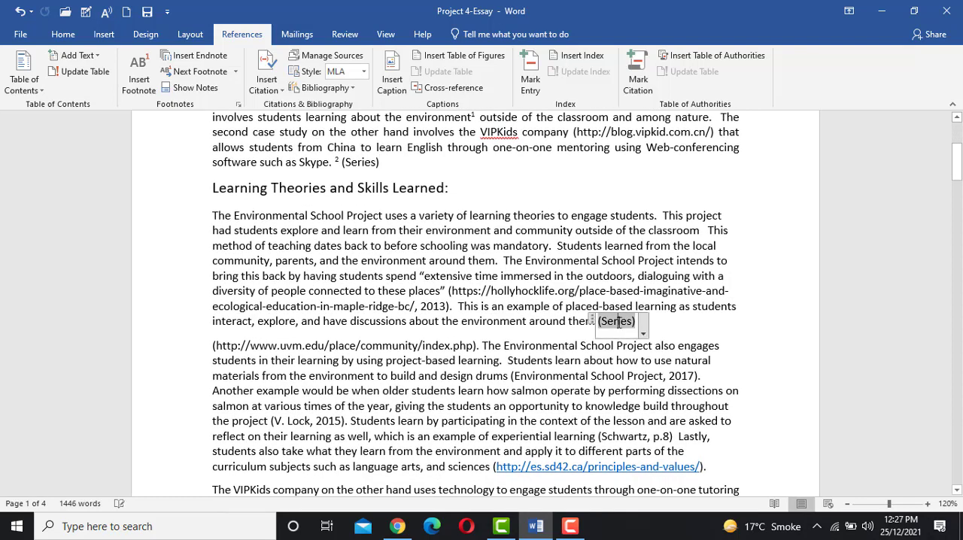
pyautogui.click(488, 261)
# - Set the year of the Computer Science (2008) source to 2011 in the Source Manager, updating both the master and current lists
pyautogui.scroll(3, 445, 254)
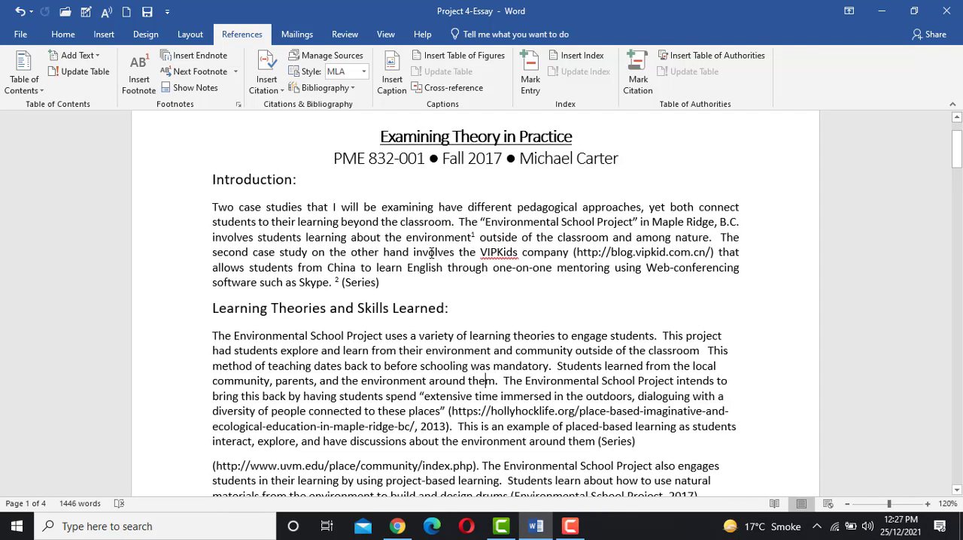
pyautogui.scroll(2, 432, 253)
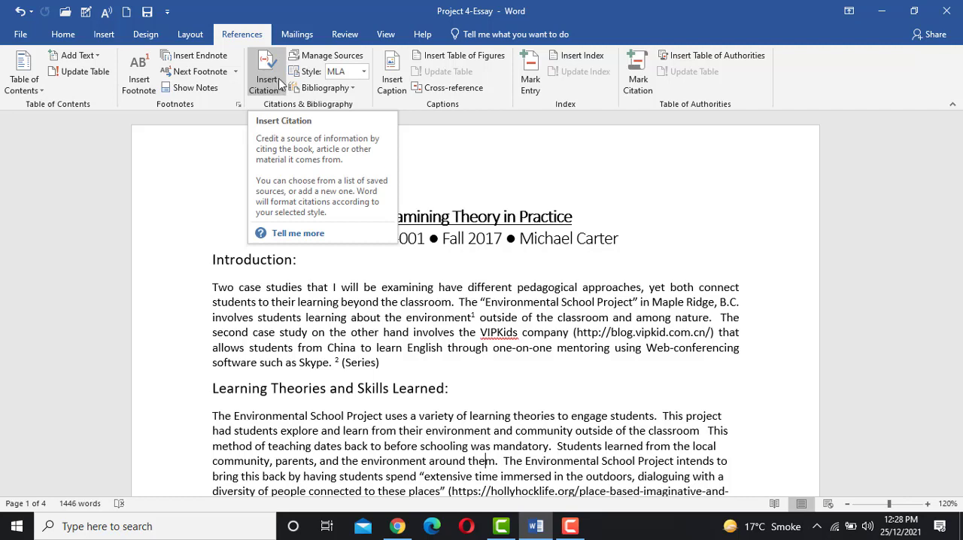
pyautogui.click(319, 59)
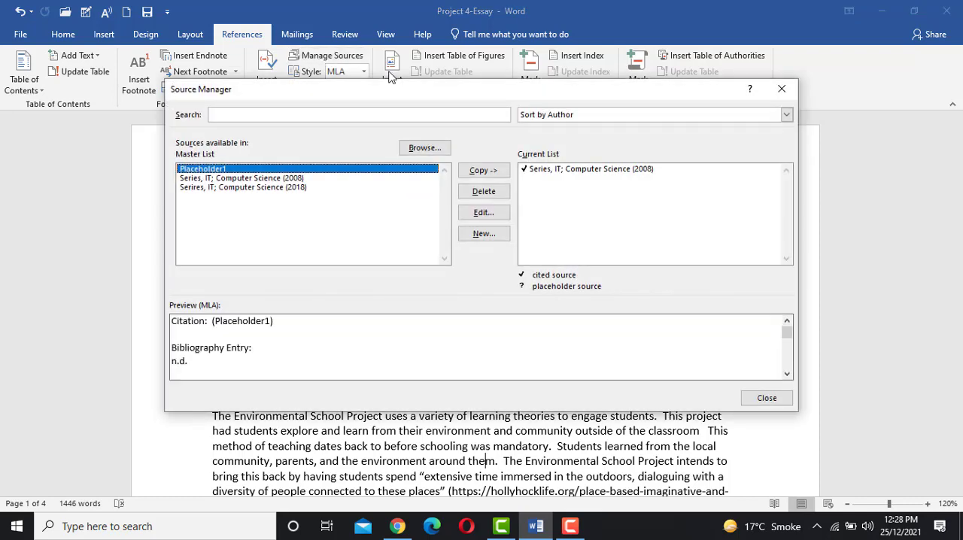
pyautogui.moveTo(416, 90); pyautogui.dragTo(400, 108)
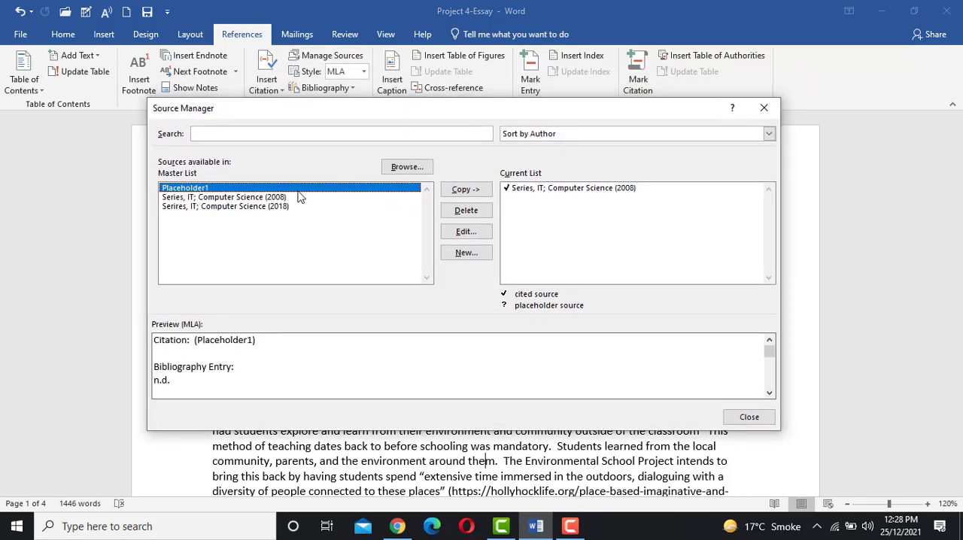
pyautogui.click(242, 198)
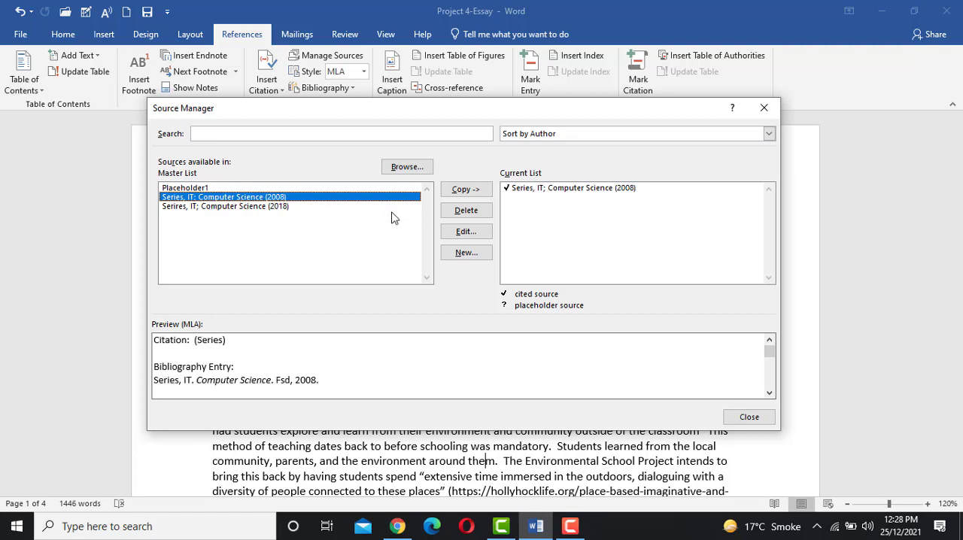
pyautogui.click(465, 232)
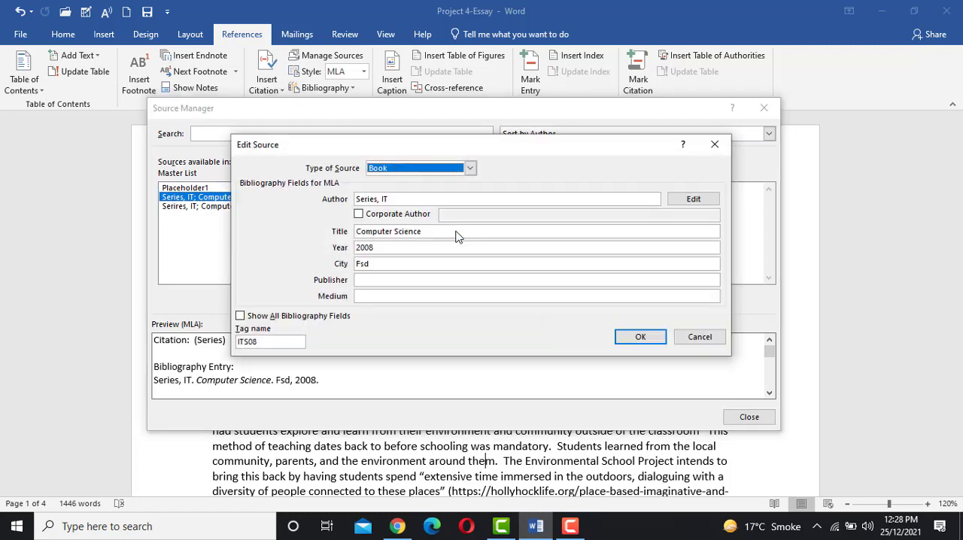
pyautogui.click(388, 248)
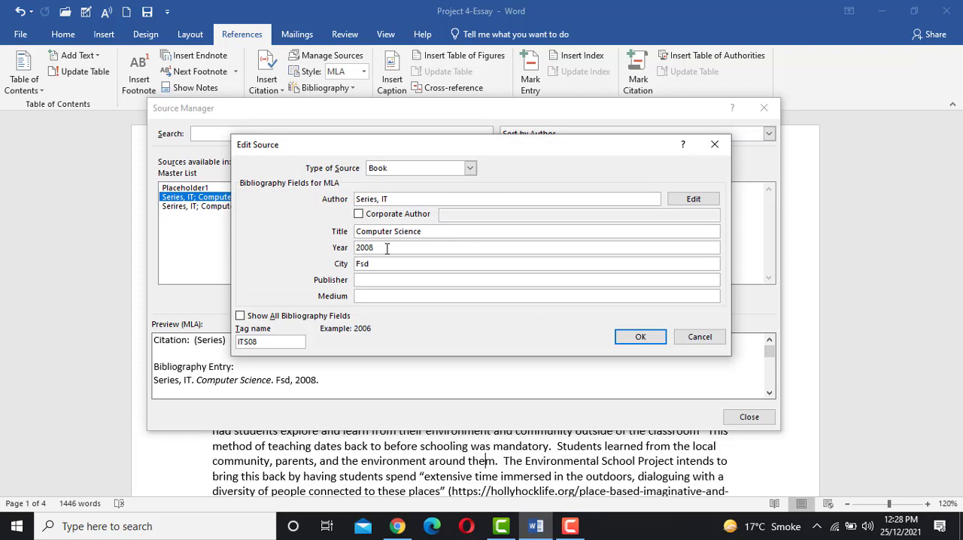
pyautogui.press('BackSpace')
pyautogui.press('BackSpace')
pyautogui.click(638, 336)
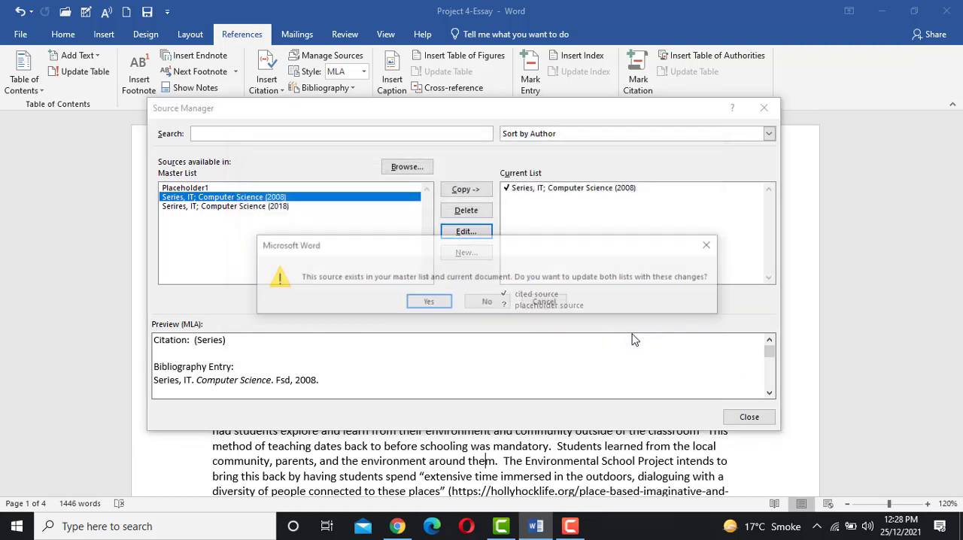
pyautogui.click(431, 303)
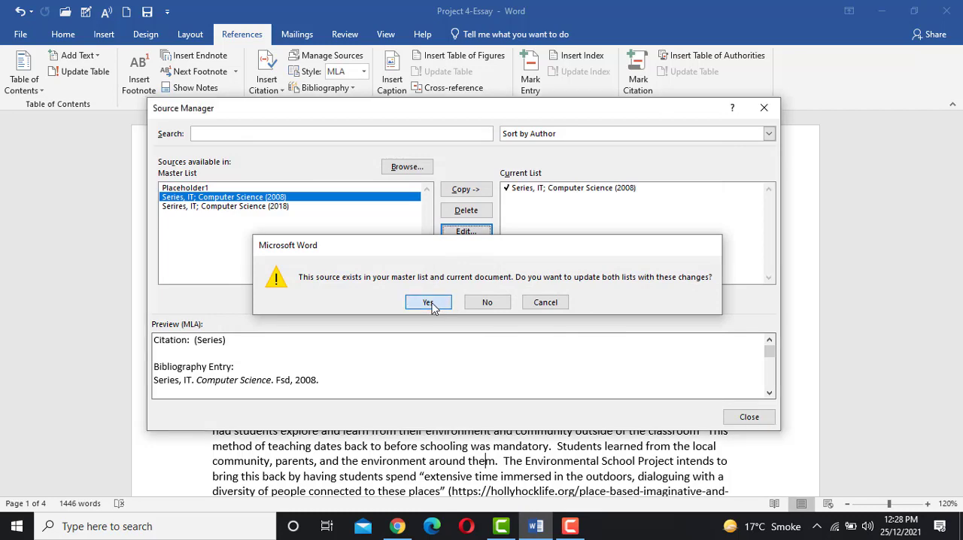
pyautogui.click(750, 417)
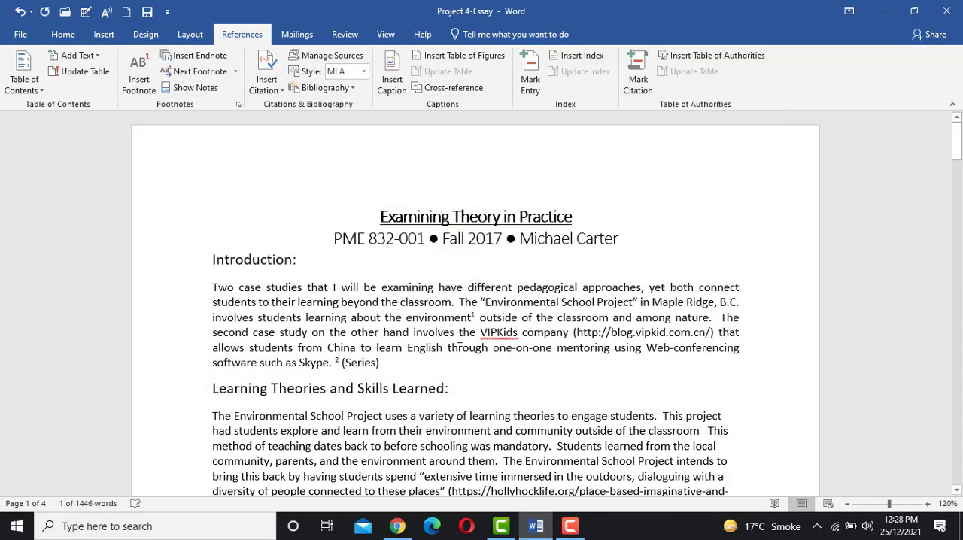
pyautogui.click(420, 347)
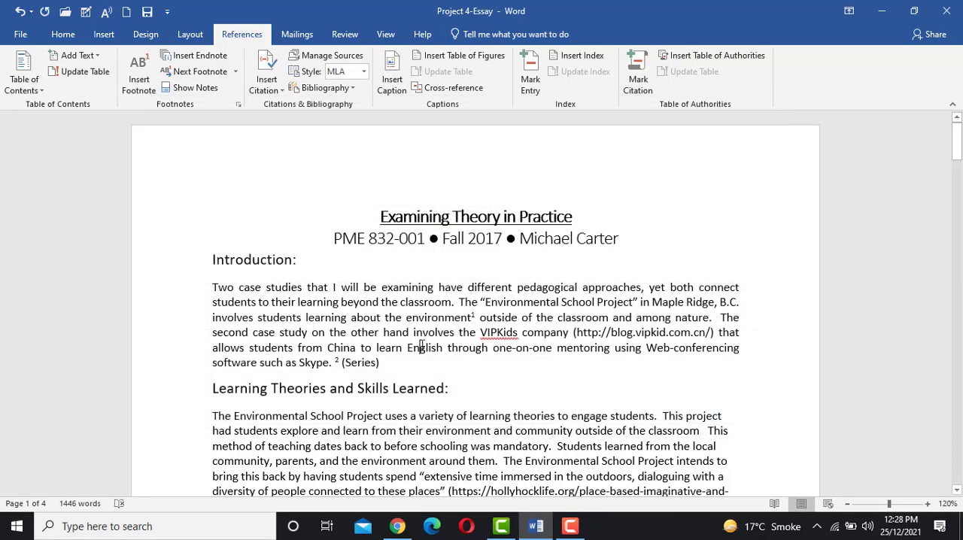
# - Insert a built-in Works Cited bibliography below the last entry of the References list on page 4
pyautogui.scroll(-5, 423, 345)
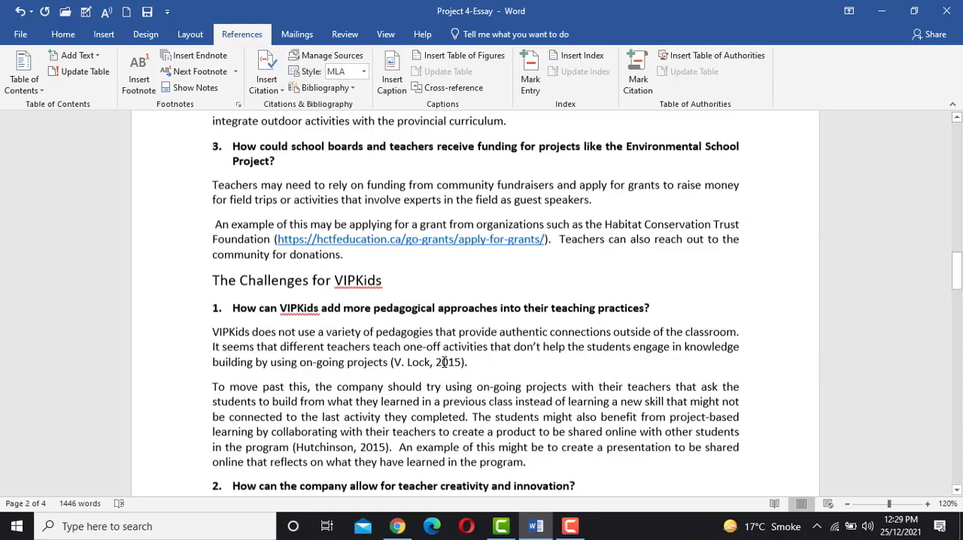
pyautogui.scroll(-8, 443, 362)
pyautogui.scroll(2, 443, 362)
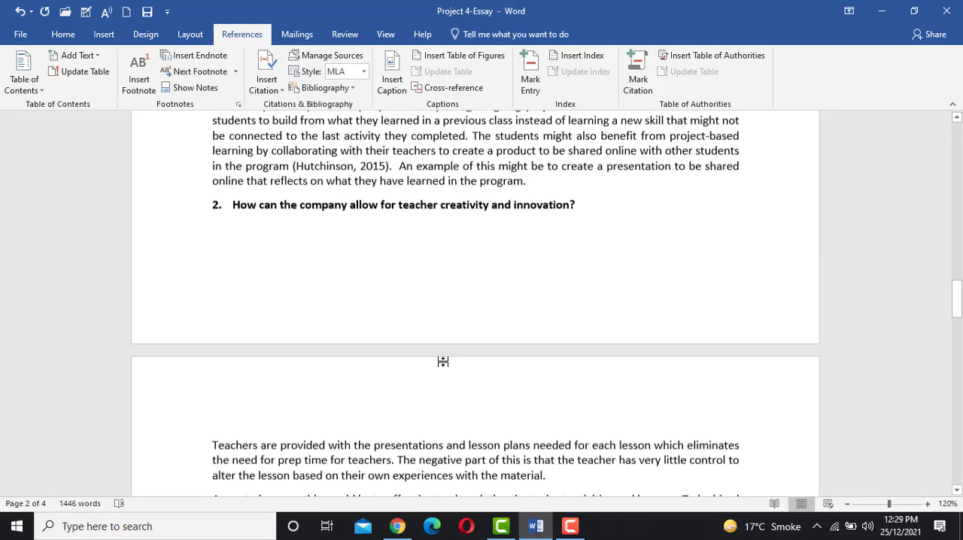
pyautogui.scroll(7, 443, 362)
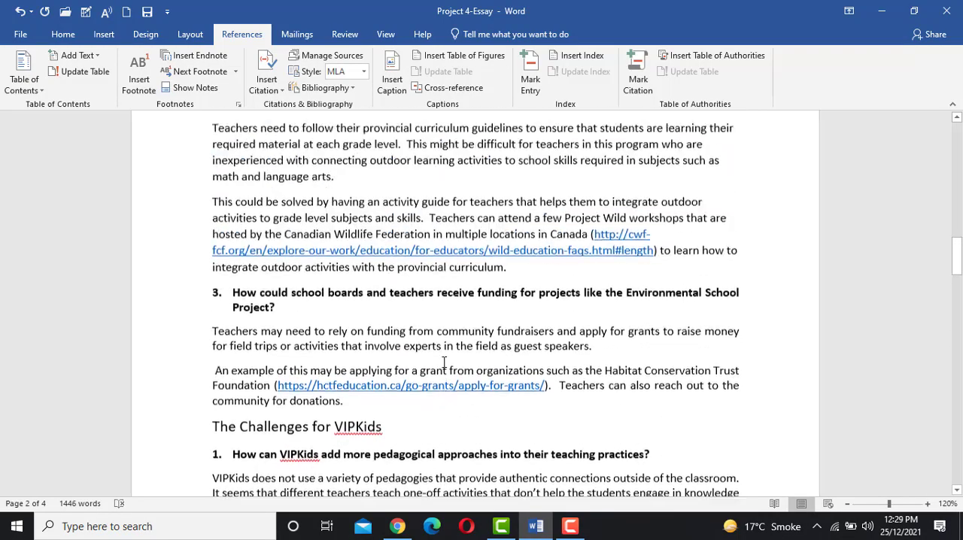
pyautogui.scroll(-15, 444, 363)
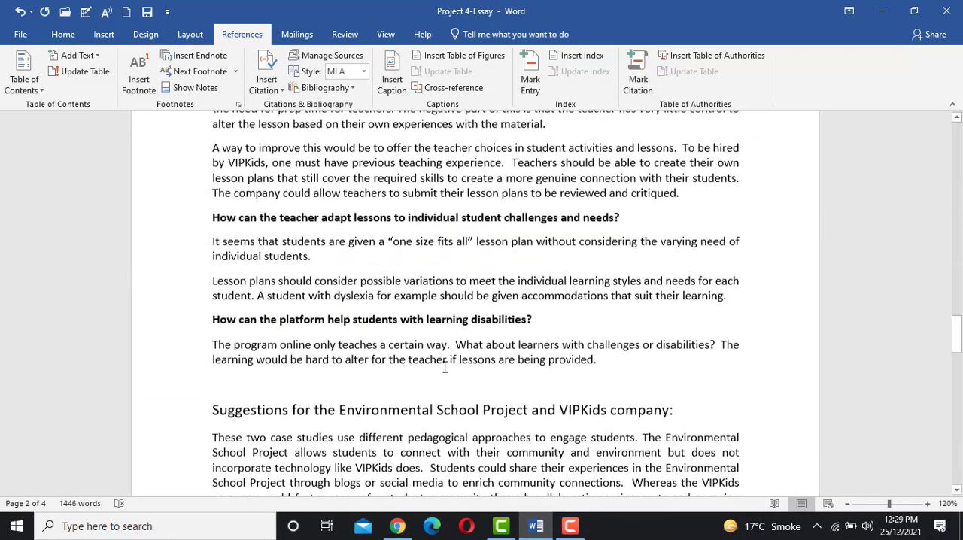
pyautogui.scroll(-15, 444, 367)
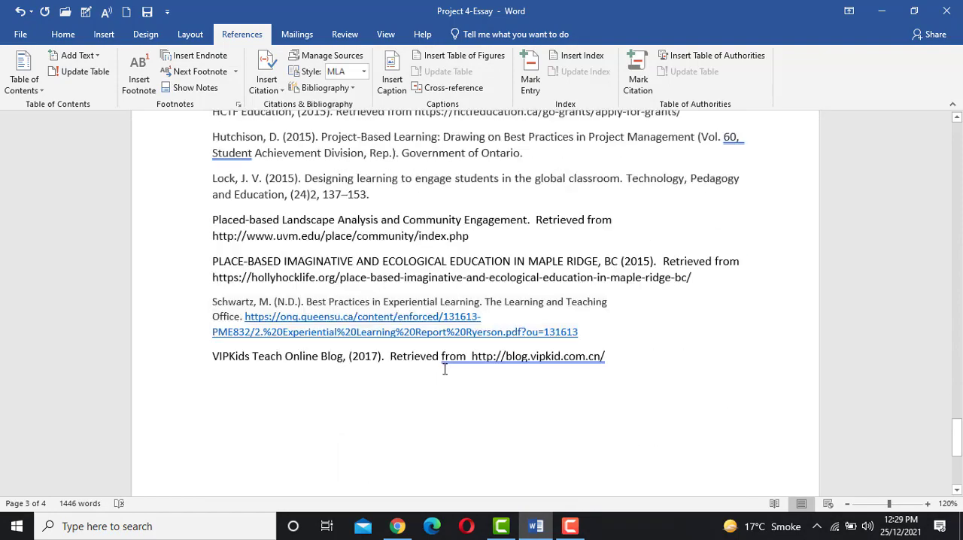
pyautogui.scroll(-5, 444, 369)
pyautogui.scroll(6, 445, 368)
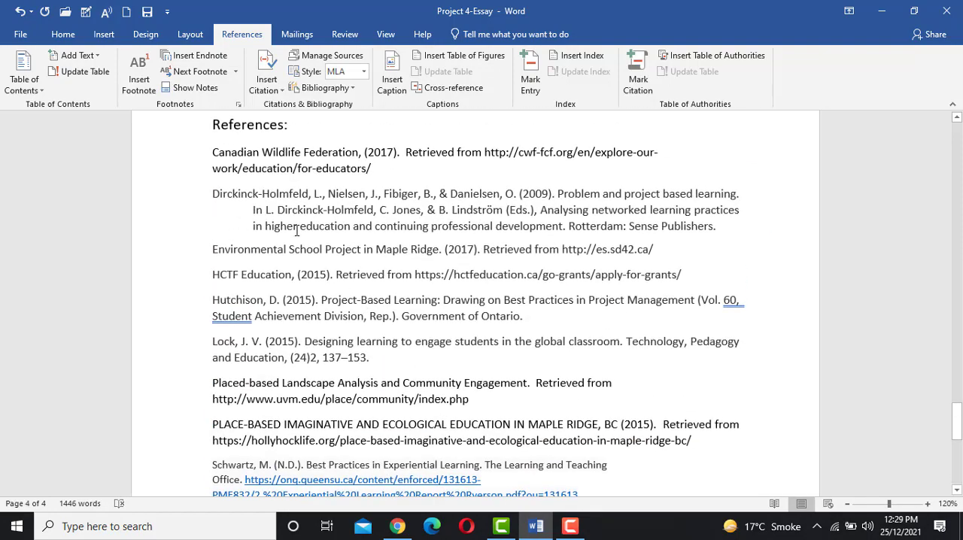
pyautogui.scroll(3, 296, 231)
pyautogui.scroll(-10, 294, 230)
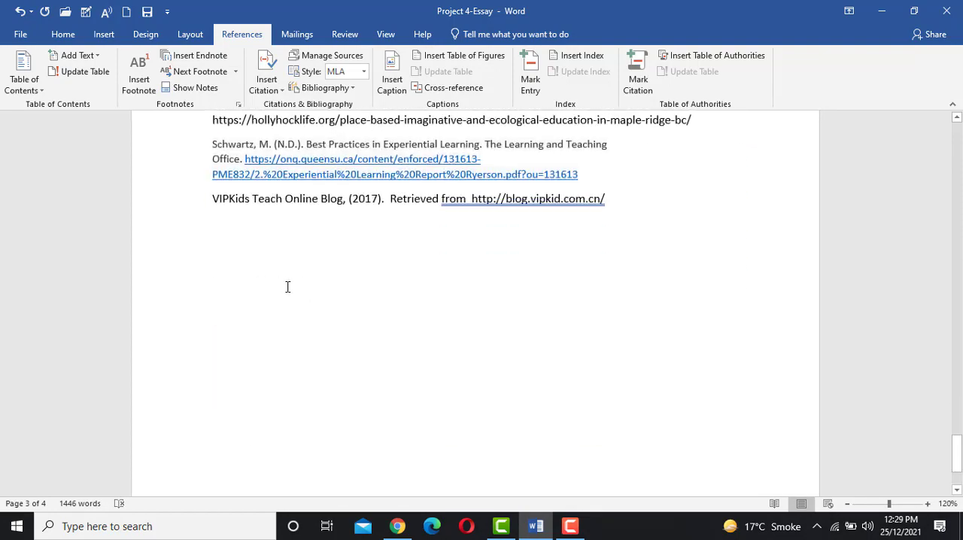
pyautogui.click(264, 273)
pyautogui.click(352, 89)
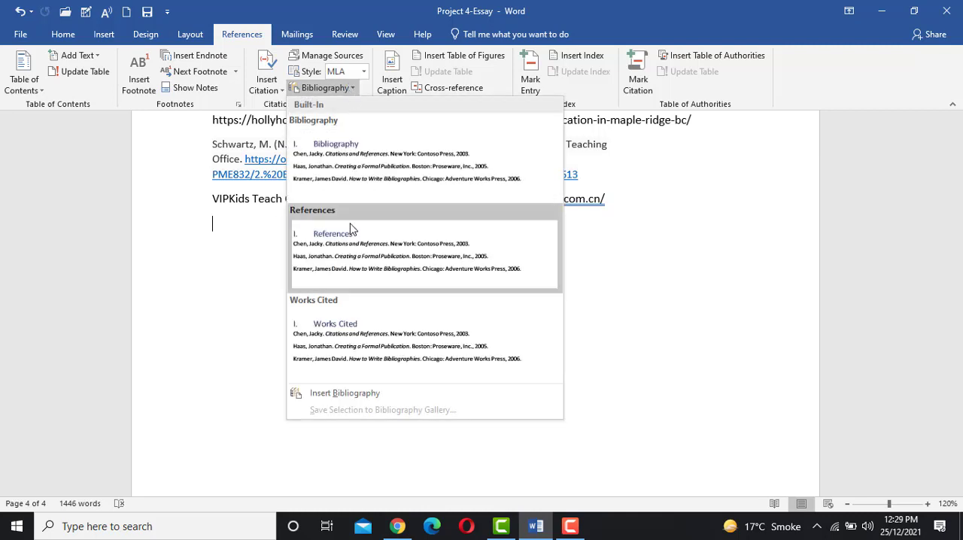
pyautogui.click(339, 324)
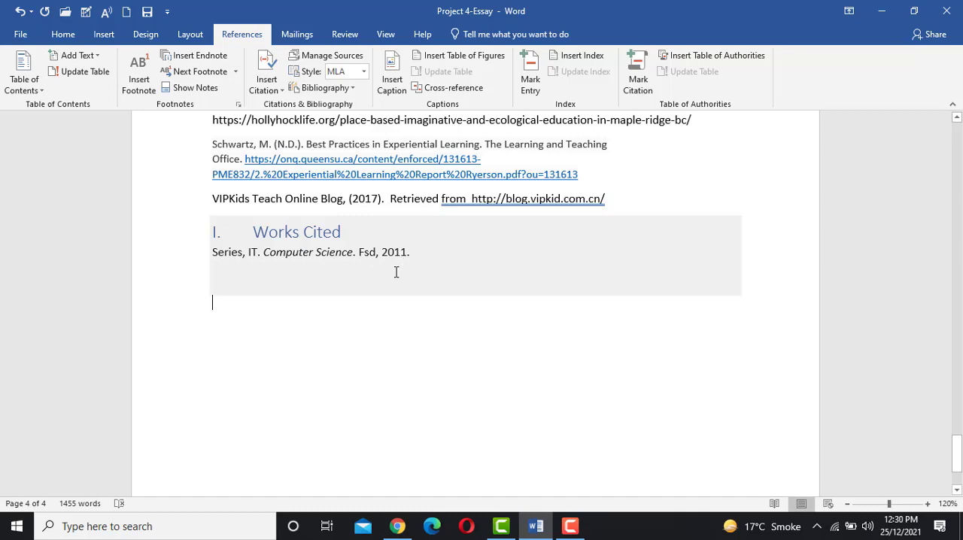
pyautogui.scroll(8, 377, 271)
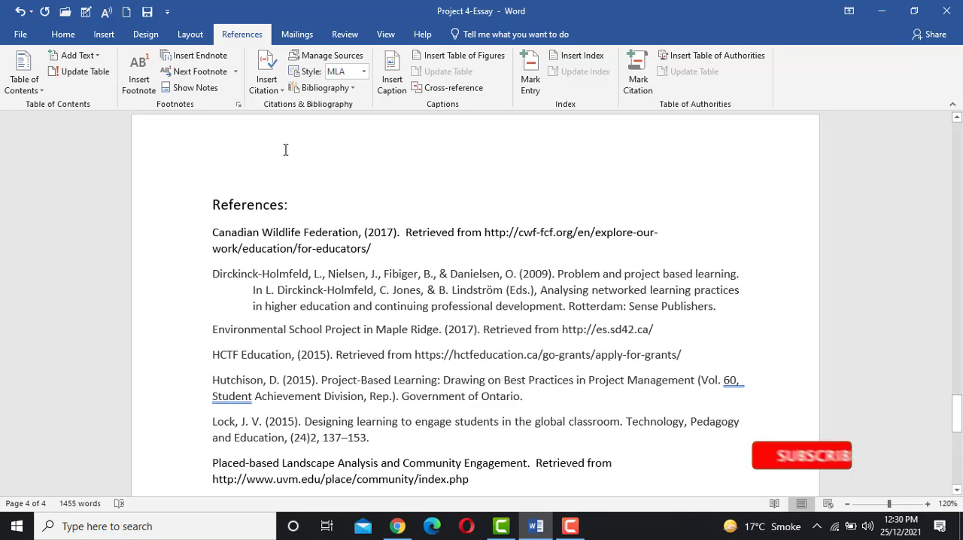